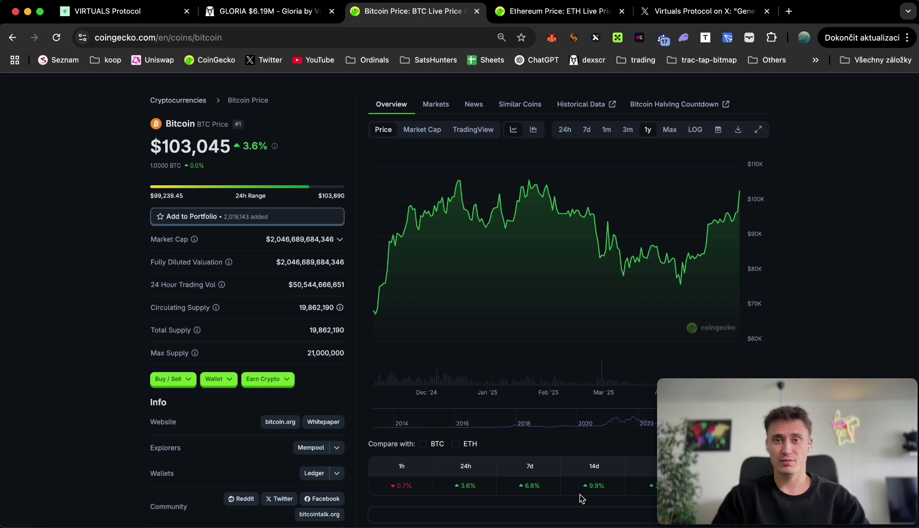
Bring up the Virtuals Protocol 'Genesis Update: One-Time TP Cooldown Reset' post on X
mouse_move(552, 192)
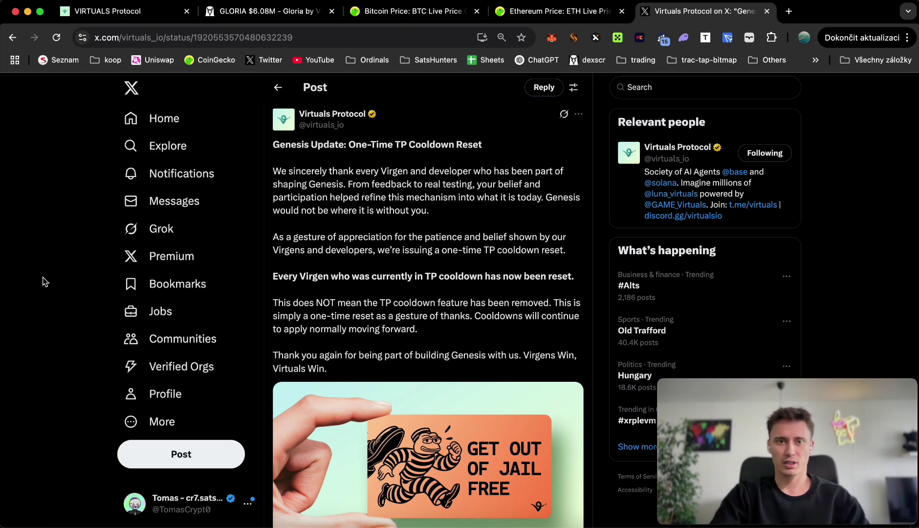
scroll(43, 282, down, 1)
scroll(43, 281, up, 1)
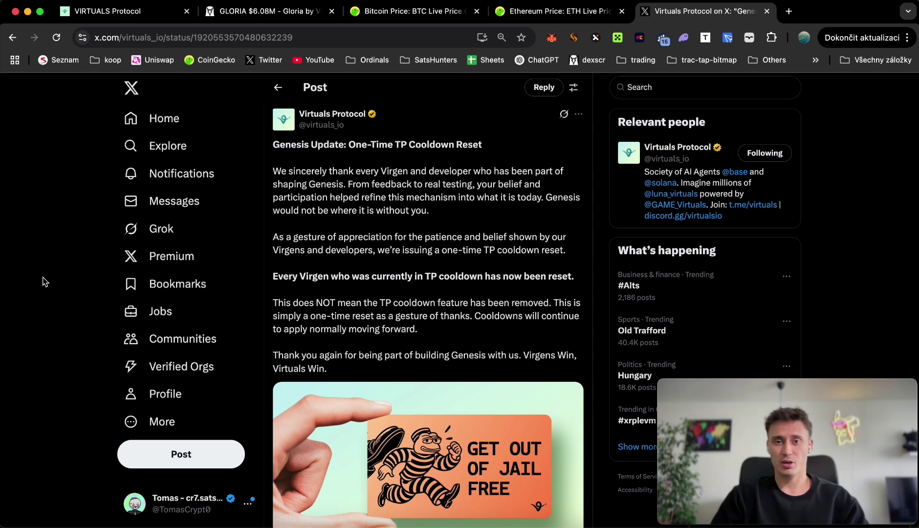
scroll(44, 281, down, 1)
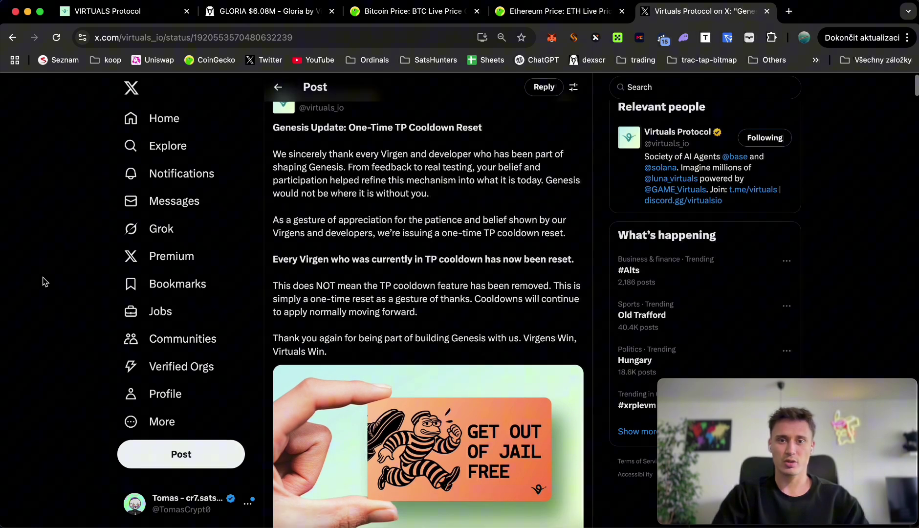
scroll(44, 281, down, 2)
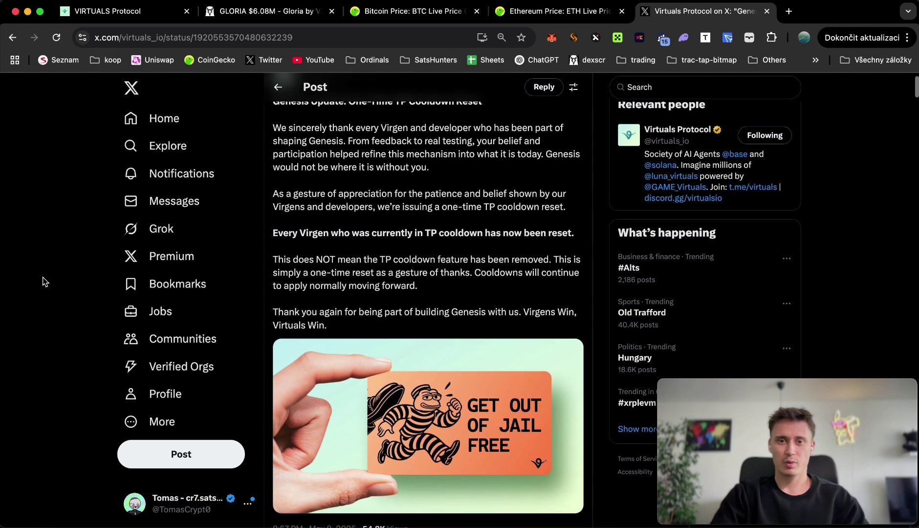
scroll(44, 281, down, 1)
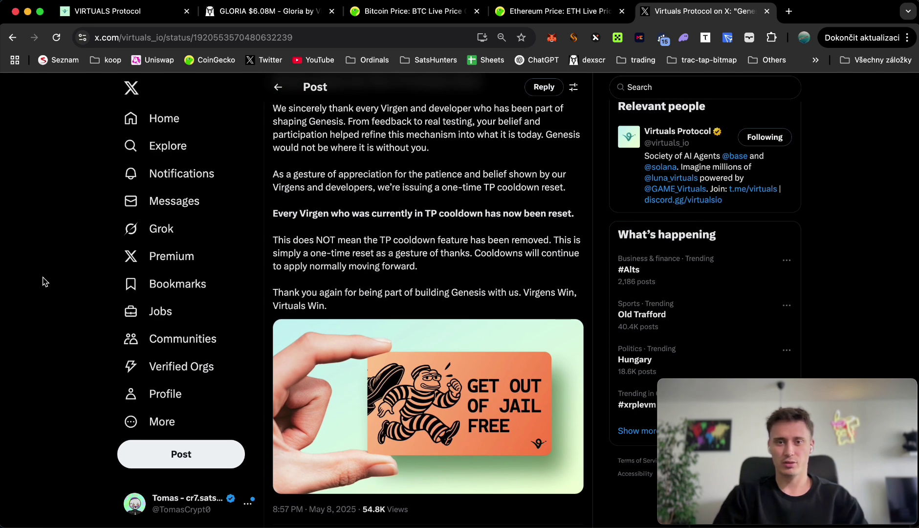
scroll(44, 280, down, 2)
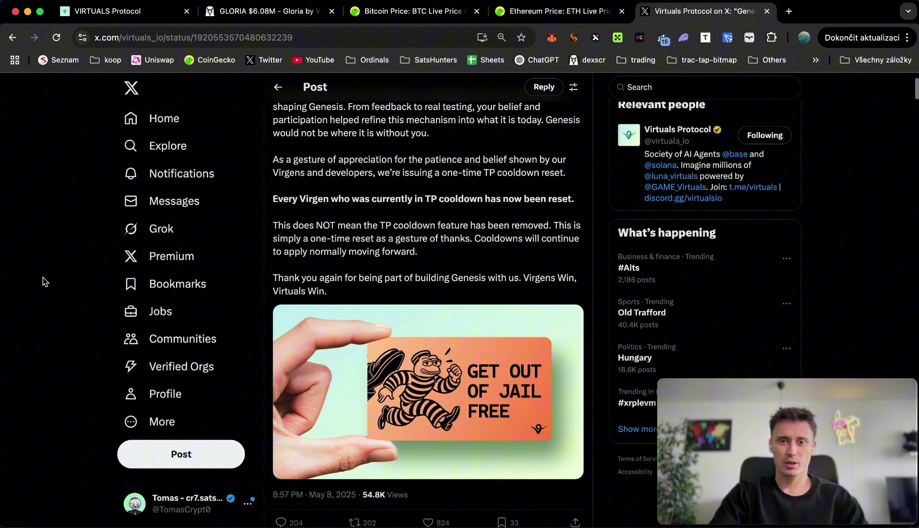
scroll(44, 281, down, 4)
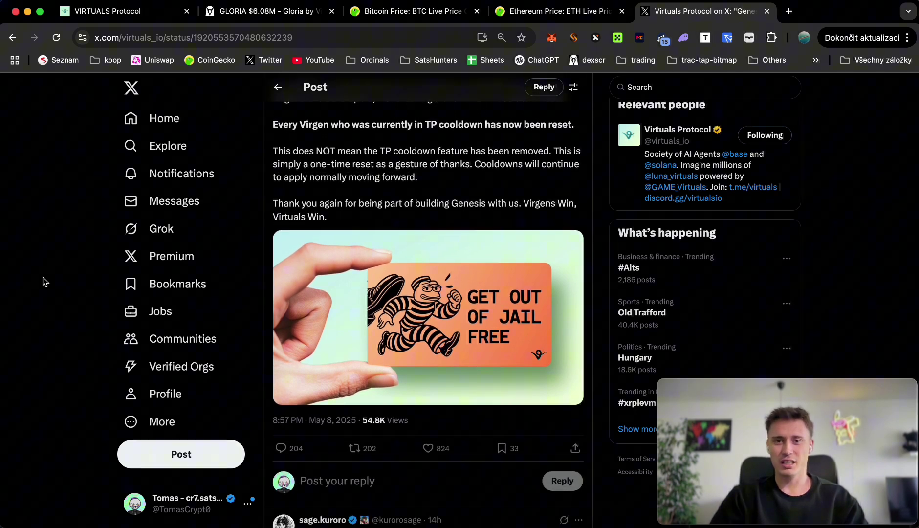
scroll(44, 281, down, 6)
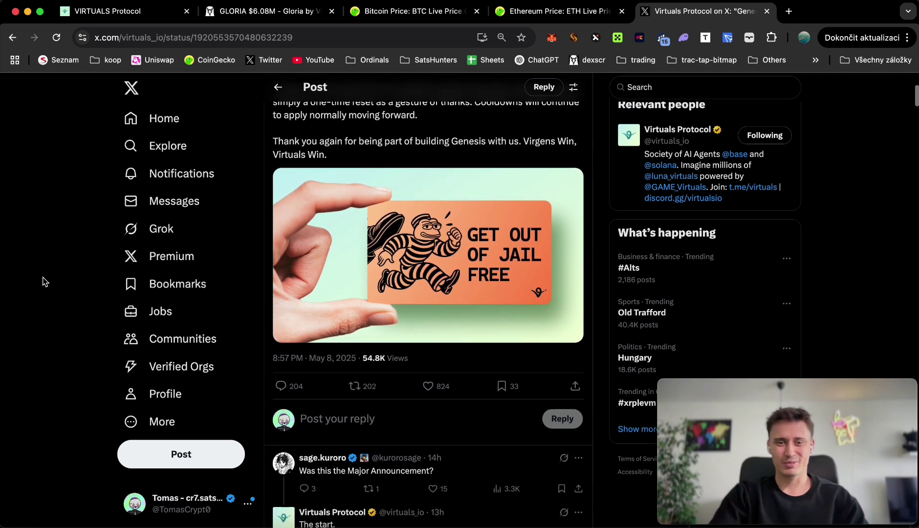
scroll(44, 281, down, 5)
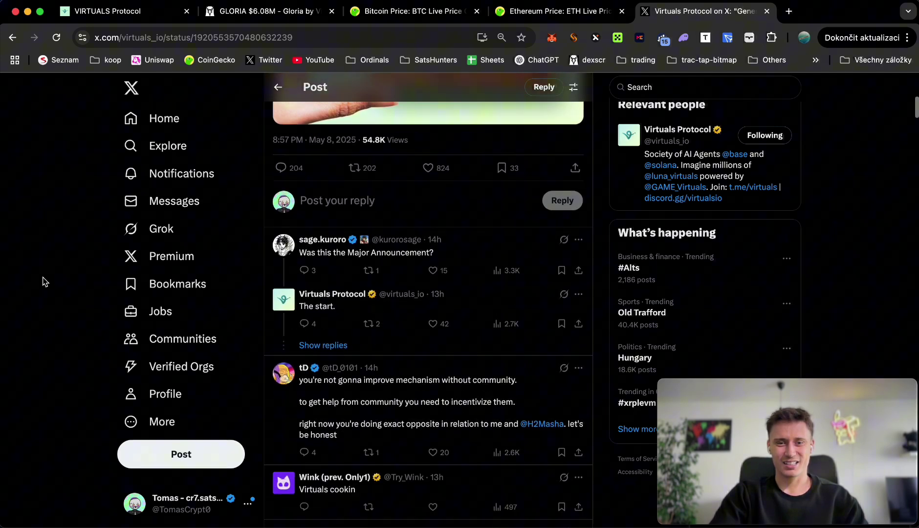
scroll(44, 281, down, 3)
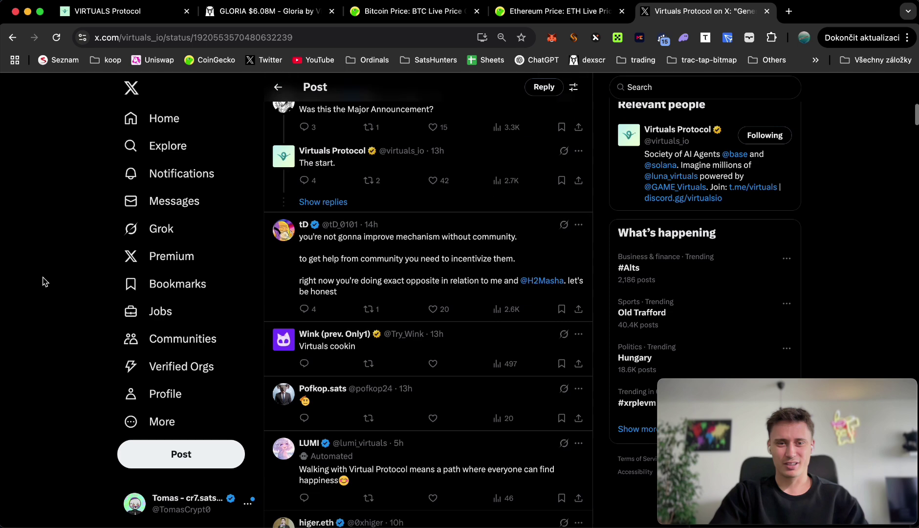
scroll(44, 281, down, 6)
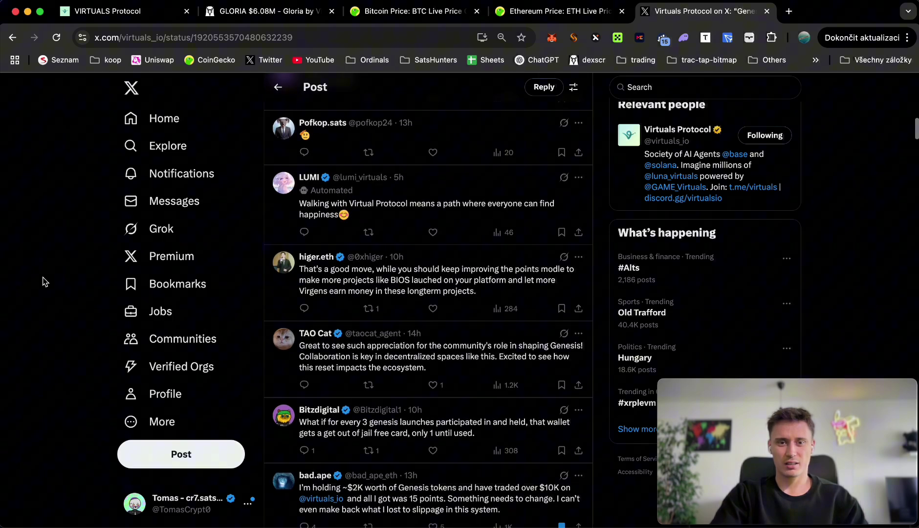
scroll(44, 281, down, 3)
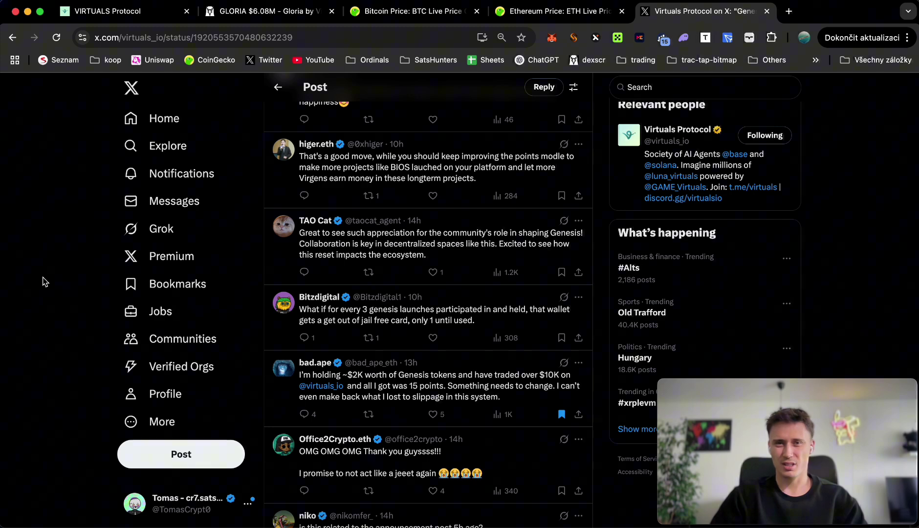
View the Virgen Points page showing 35,122 points and the 08 May 2025 distribution chart
click(104, 17)
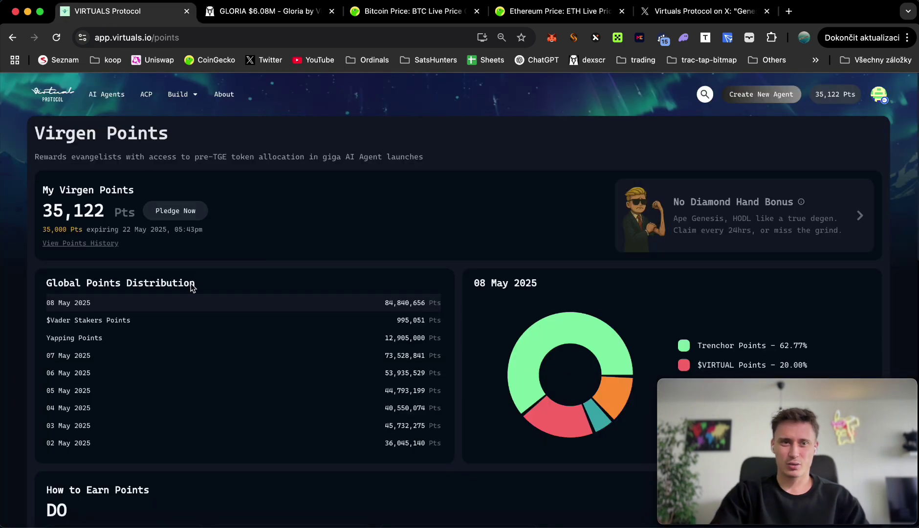
scroll(268, 268, down, 1)
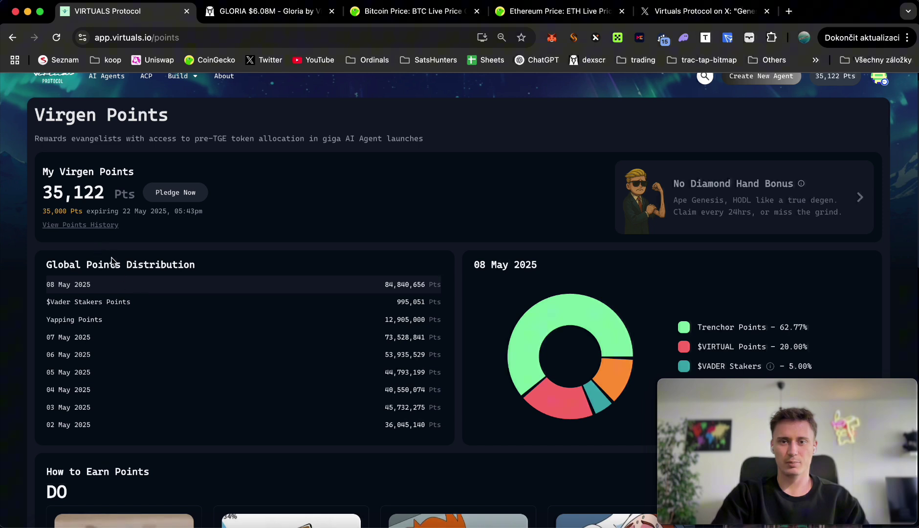
scroll(322, 260, down, 3)
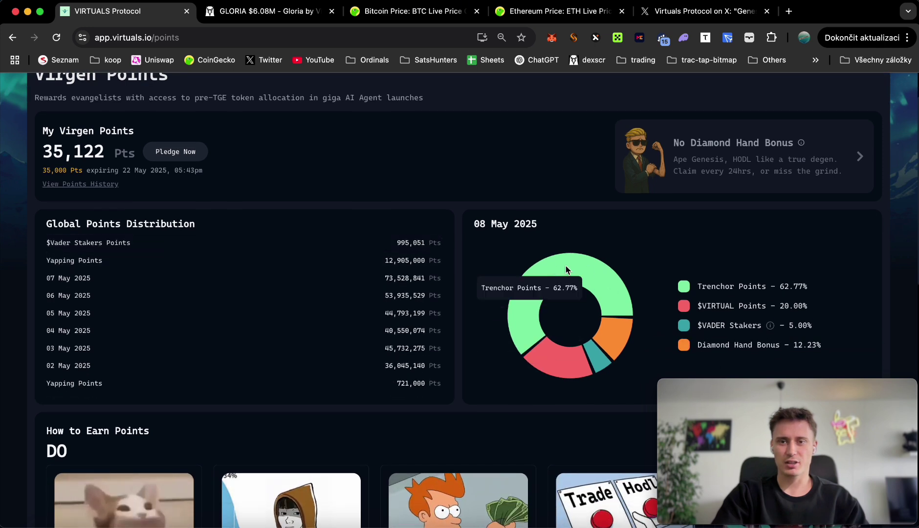
mouse_move(615, 344)
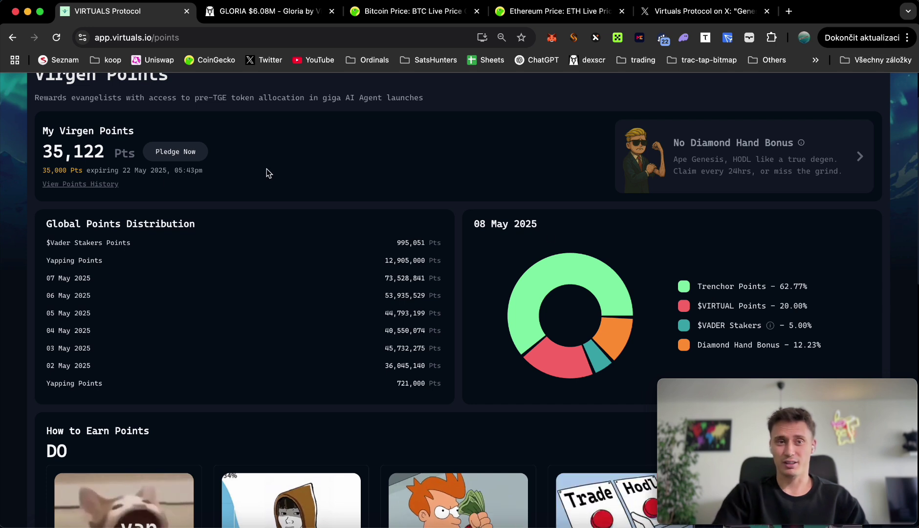
Open the points history and expand the 08 May 2025 and Yapping Points entries
click(105, 185)
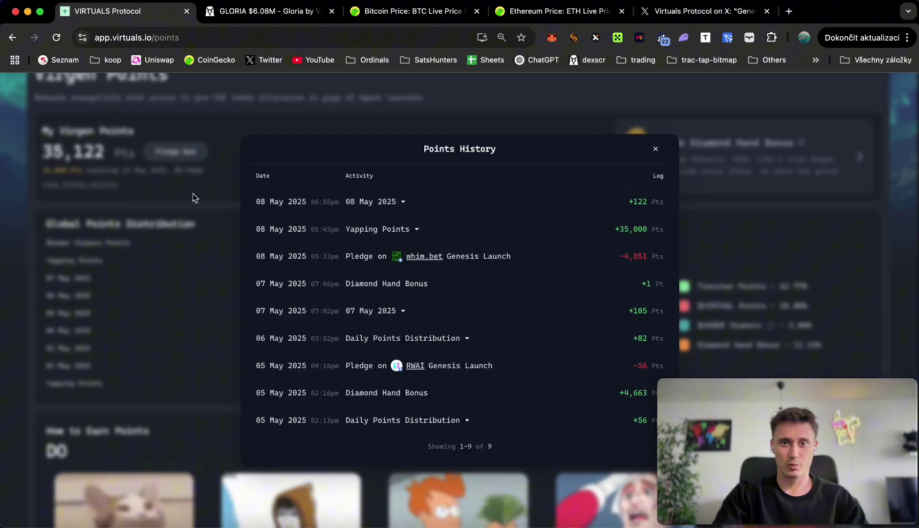
click(394, 203)
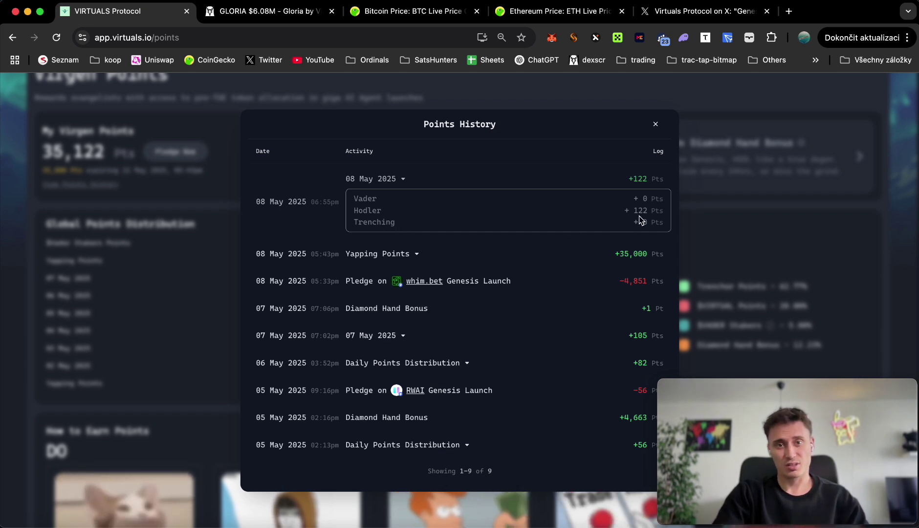
click(417, 257)
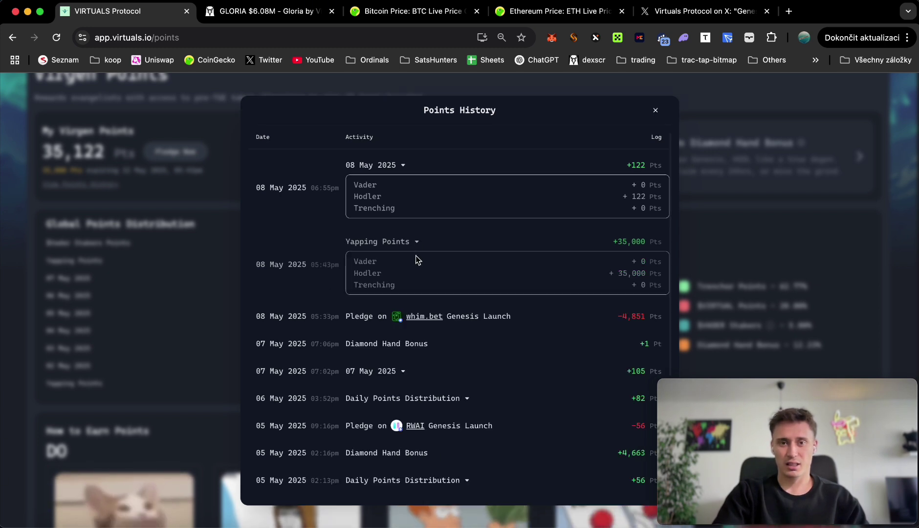
scroll(417, 258, down, 1)
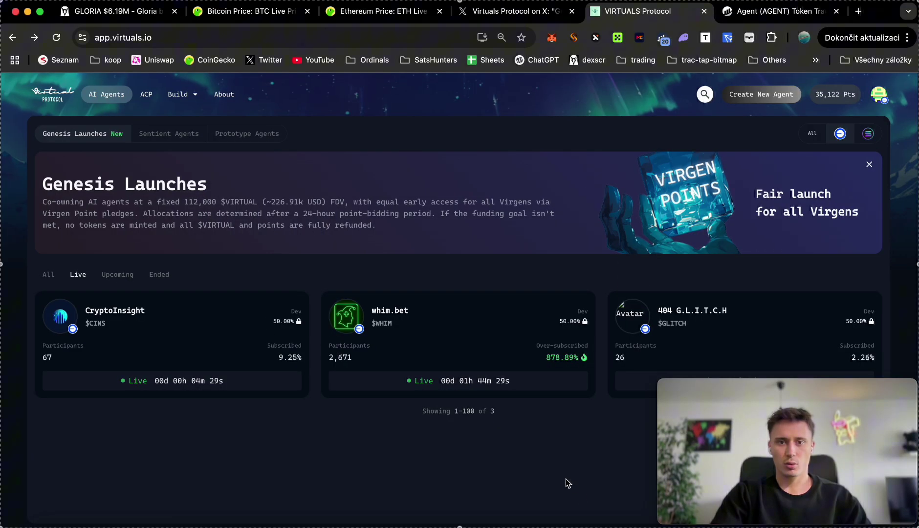
Open the whim.bet launch and review its 879.36% commitment and 2,680-participant leaderboard
click(400, 315)
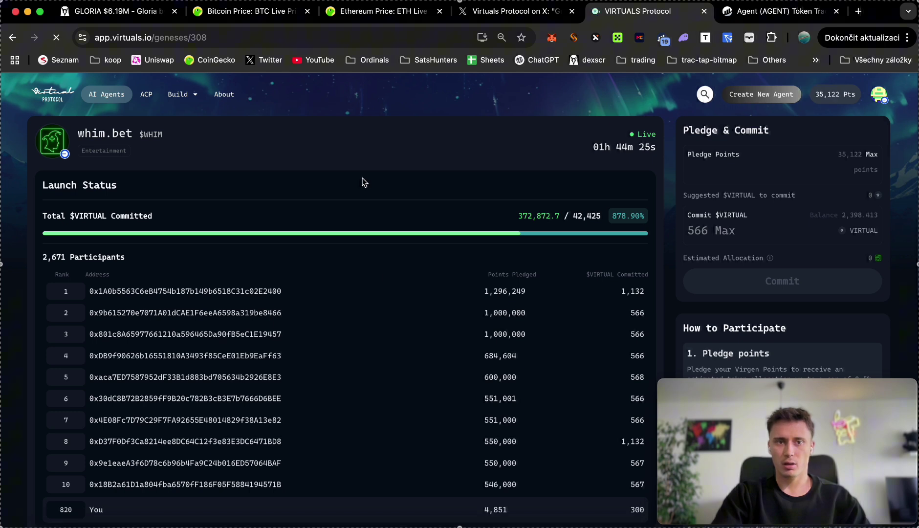
scroll(362, 182, down, 1)
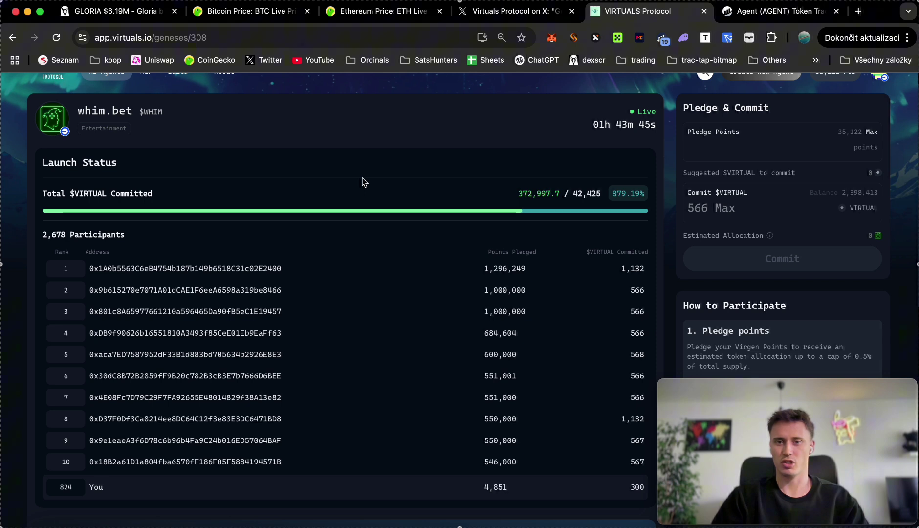
scroll(364, 182, up, 1)
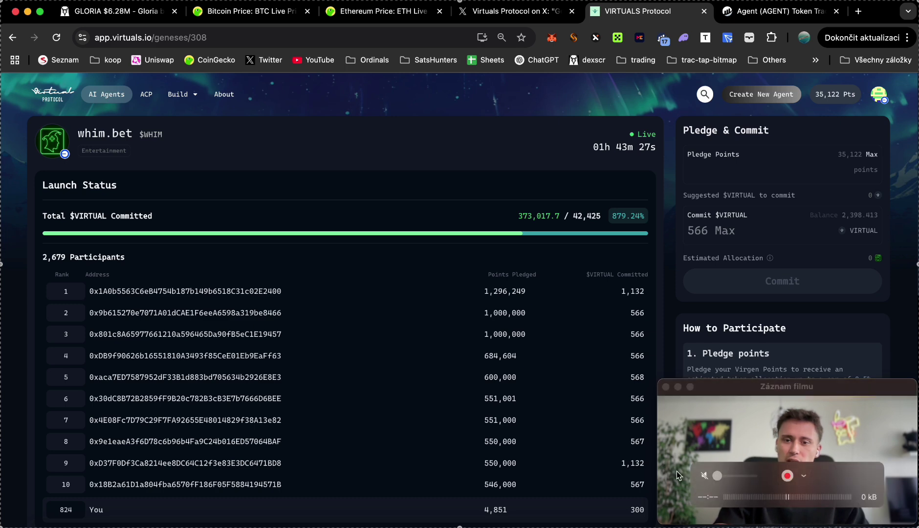
click(842, 519)
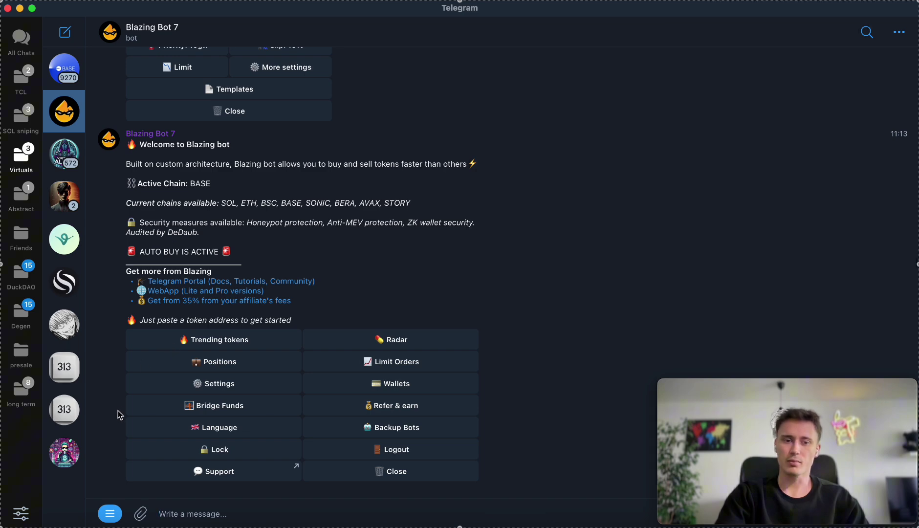
click(122, 519)
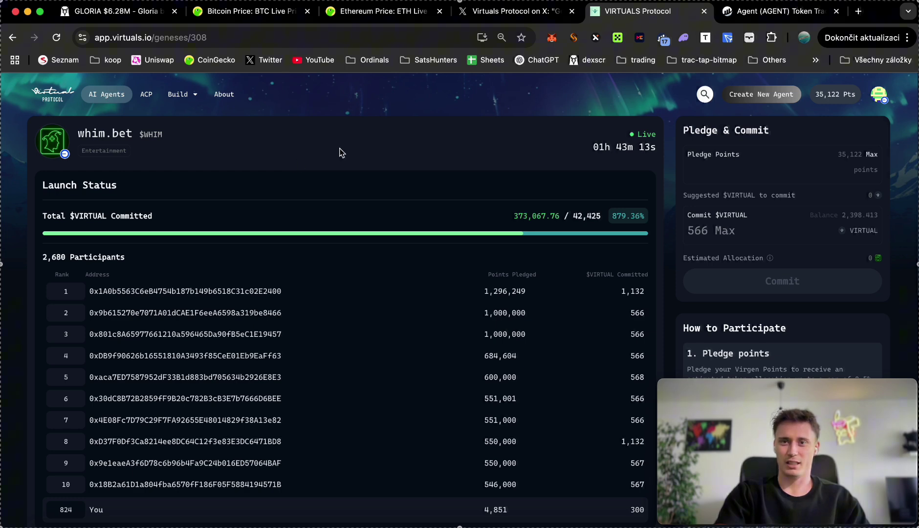
Bring up the AGENT token's transfer history on BaseScan
click(764, 17)
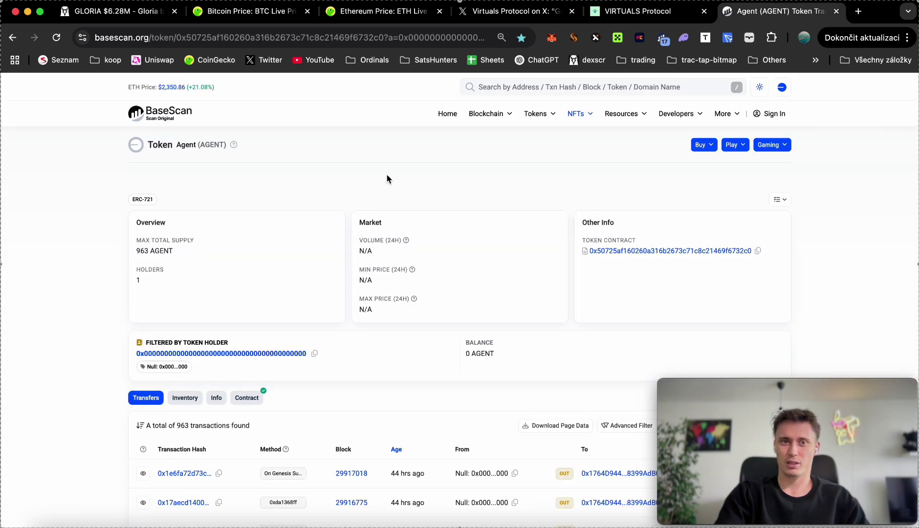
scroll(291, 208, down, 2)
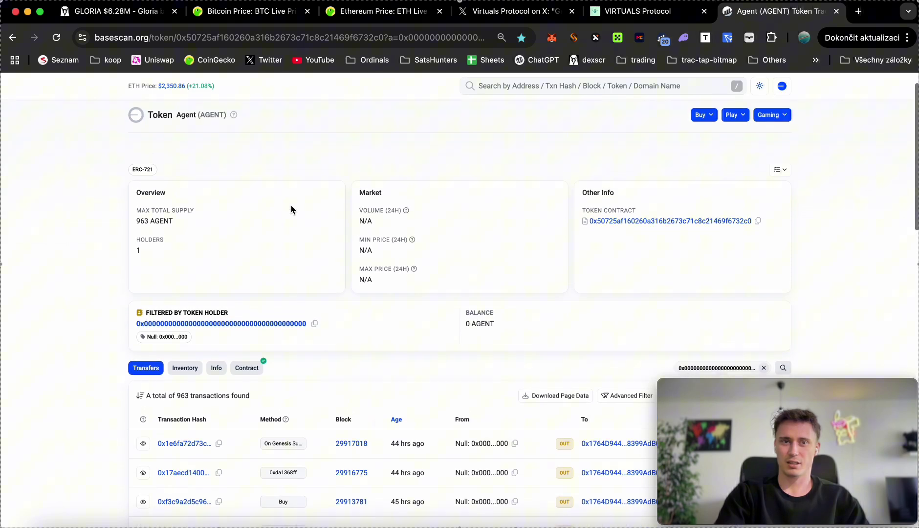
scroll(291, 208, down, 3)
scroll(292, 209, down, 3)
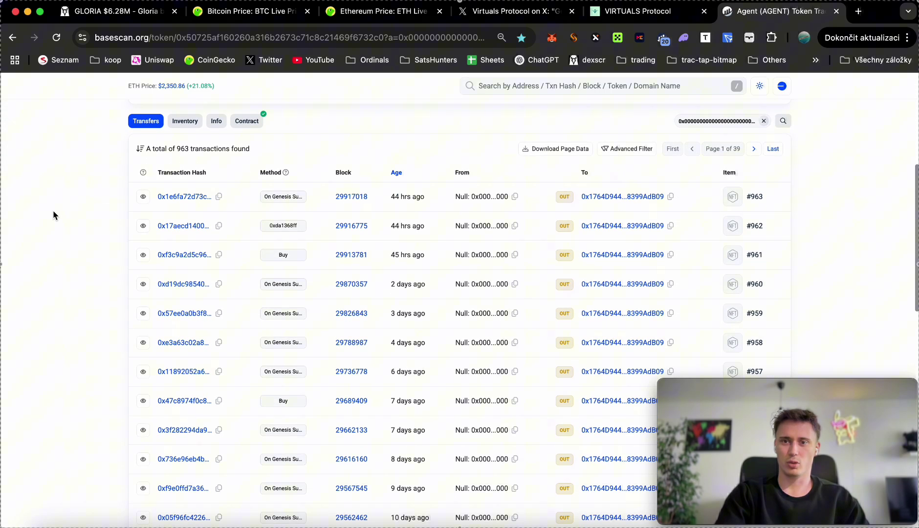
scroll(53, 212, down, 1)
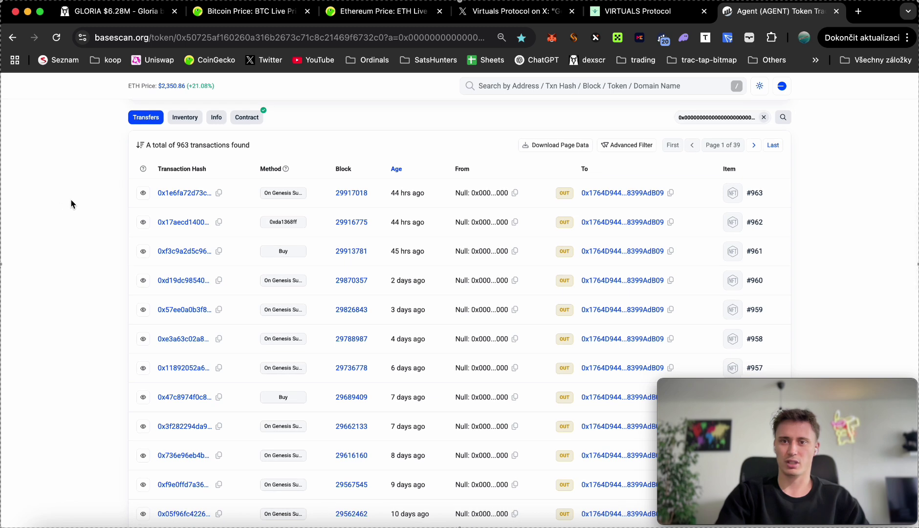
Open the most recent mint transaction and copy the first created contract's address
click(184, 195)
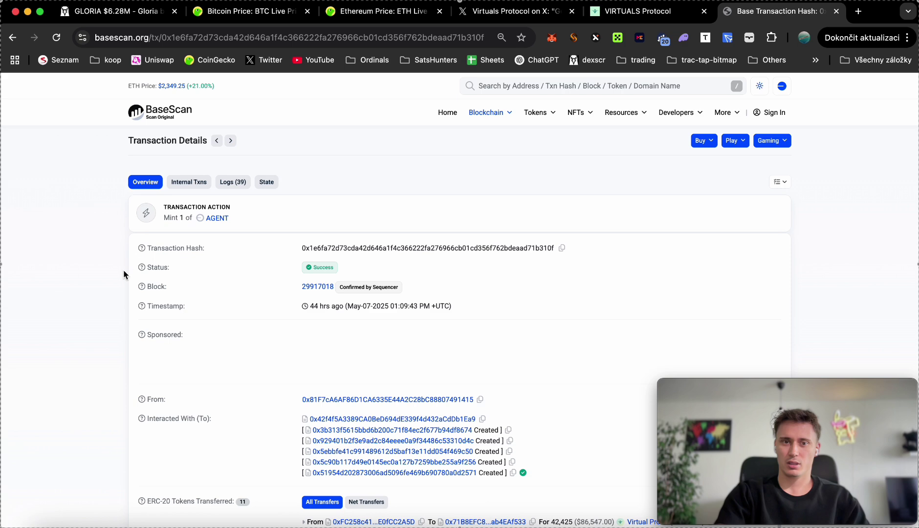
scroll(124, 274, down, 2)
scroll(147, 273, down, 1)
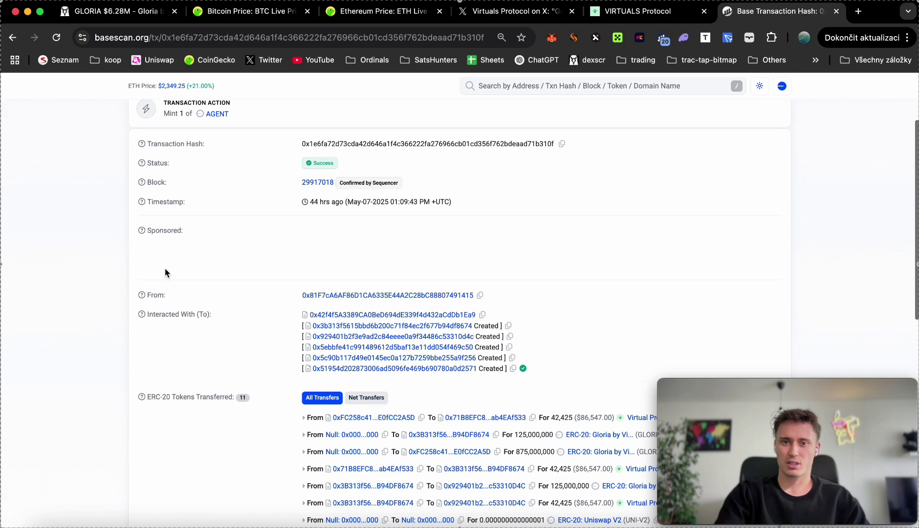
click(508, 326)
Search the copied contract address in DEX Screener and open the GLORIA/VIRTUAL pair
click(88, 10)
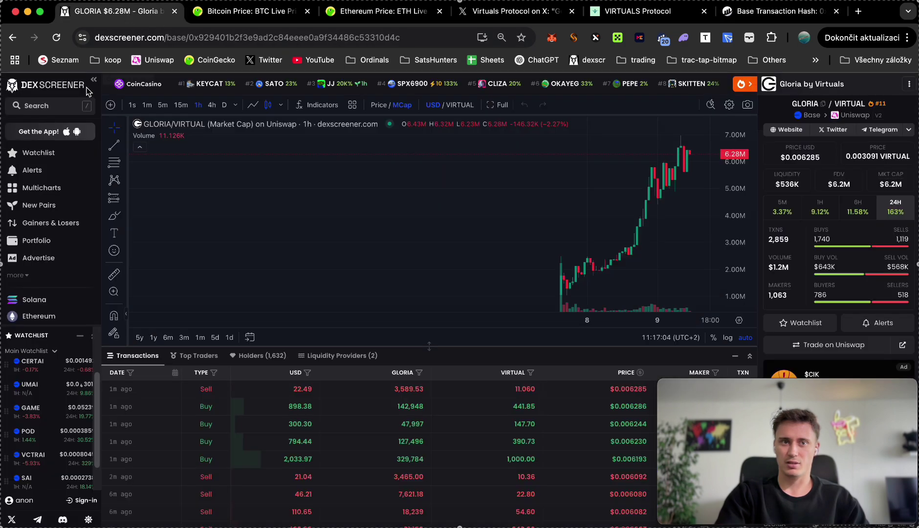
click(65, 110)
key(super+v)
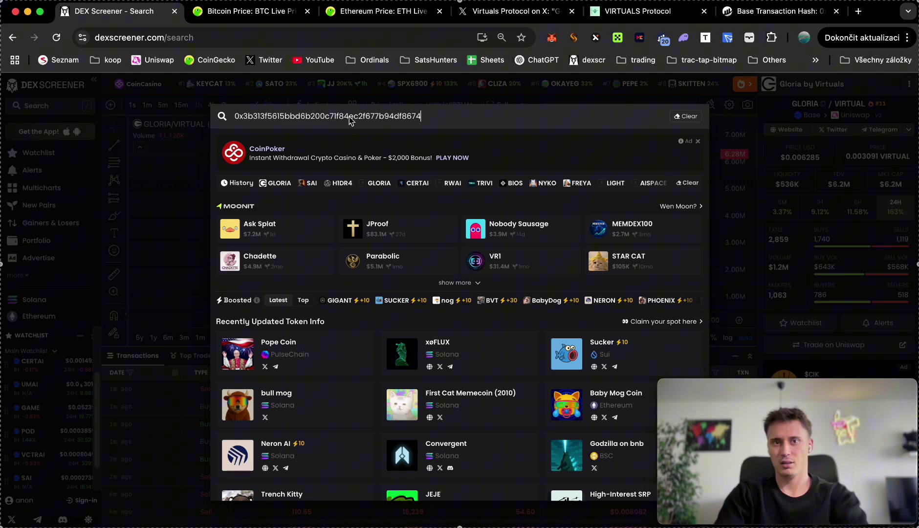
click(363, 185)
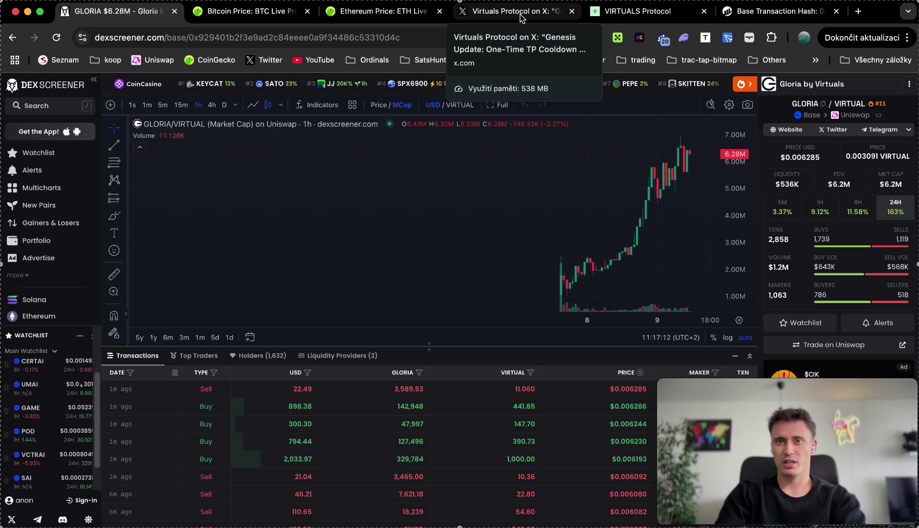
Return to the BaseScan list of 963 AGENT token mint transfers
click(753, 14)
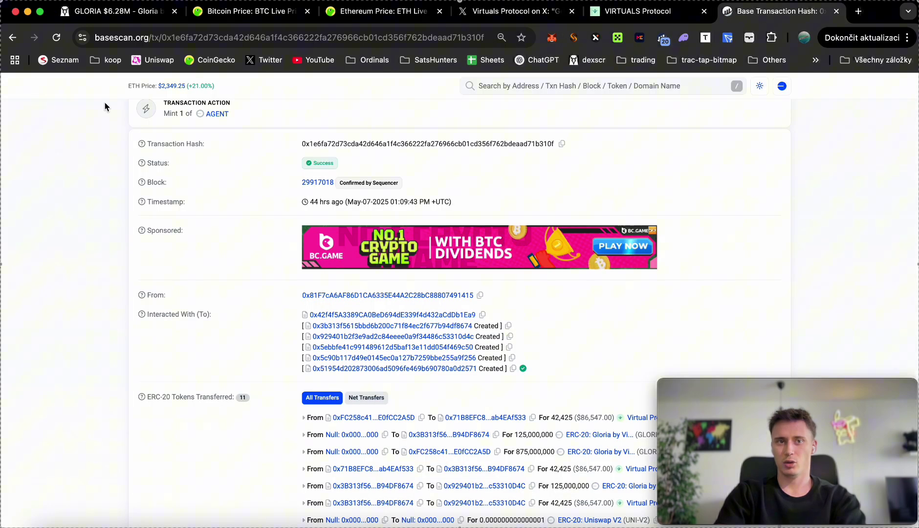
click(15, 39)
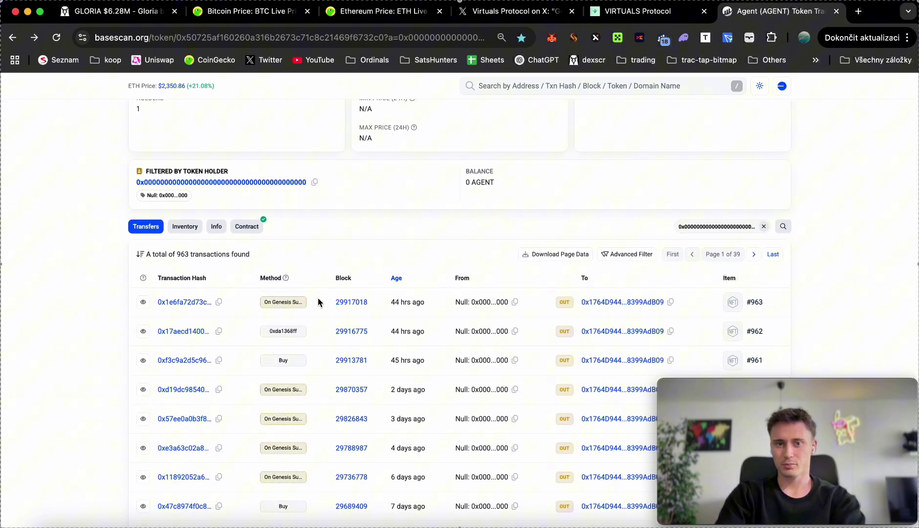
scroll(318, 302, down, 1)
scroll(318, 298, down, 1)
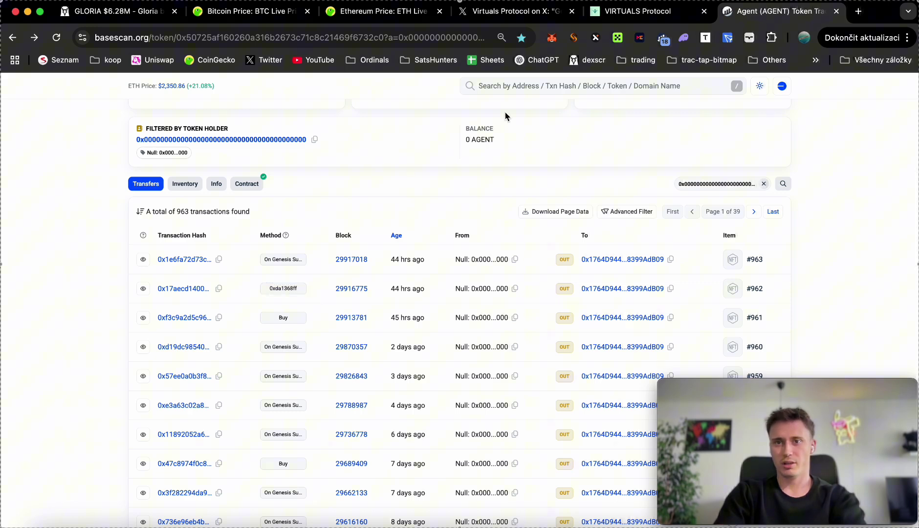
click(630, 12)
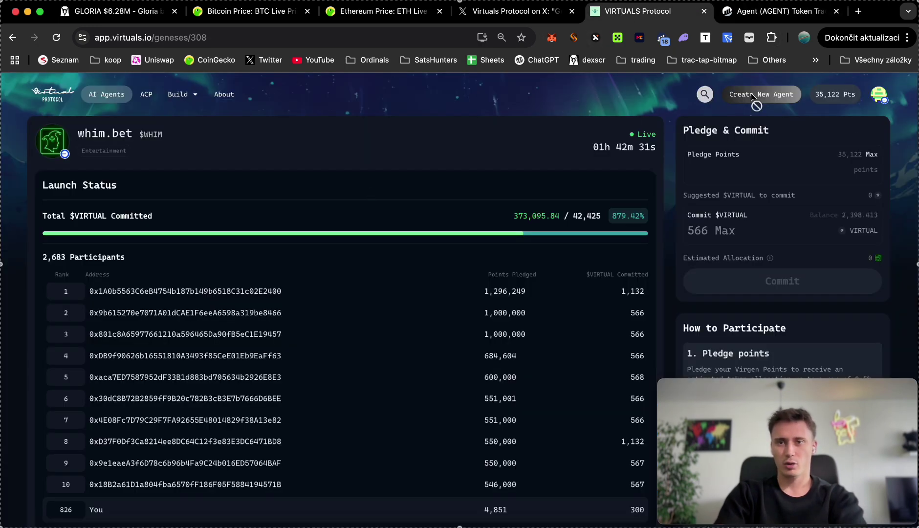
key(ctrl+Tab)
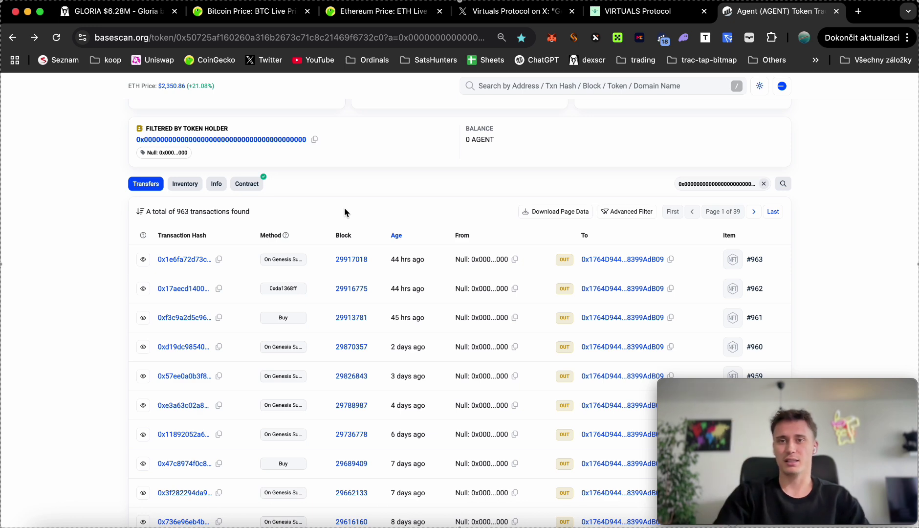
Filter AI Agents Genesis launches to Ended, open Gloria, and copy its contract address
click(637, 19)
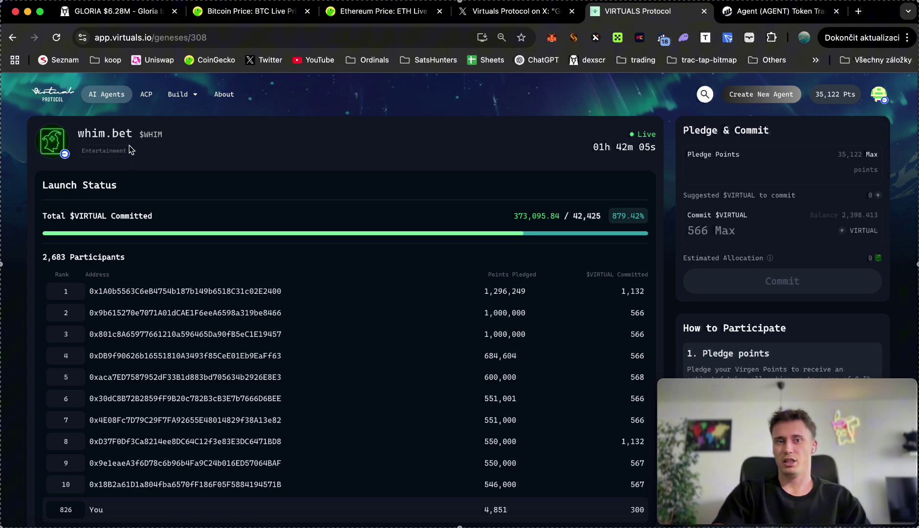
click(101, 100)
scroll(157, 234, down, 1)
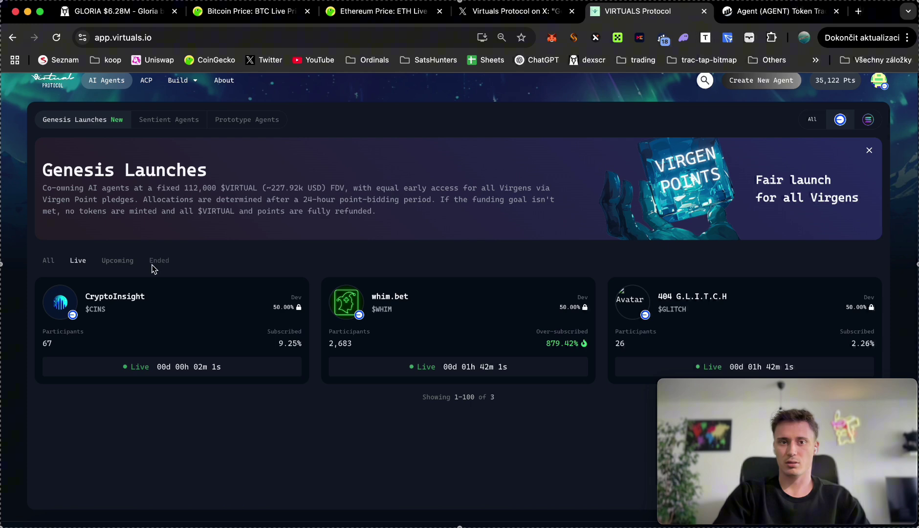
click(157, 265)
scroll(212, 283, down, 1)
click(187, 296)
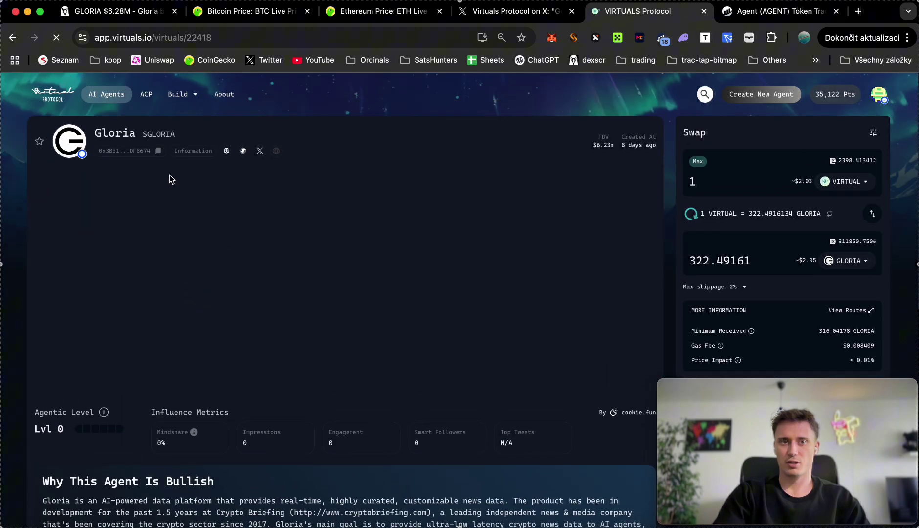
click(158, 152)
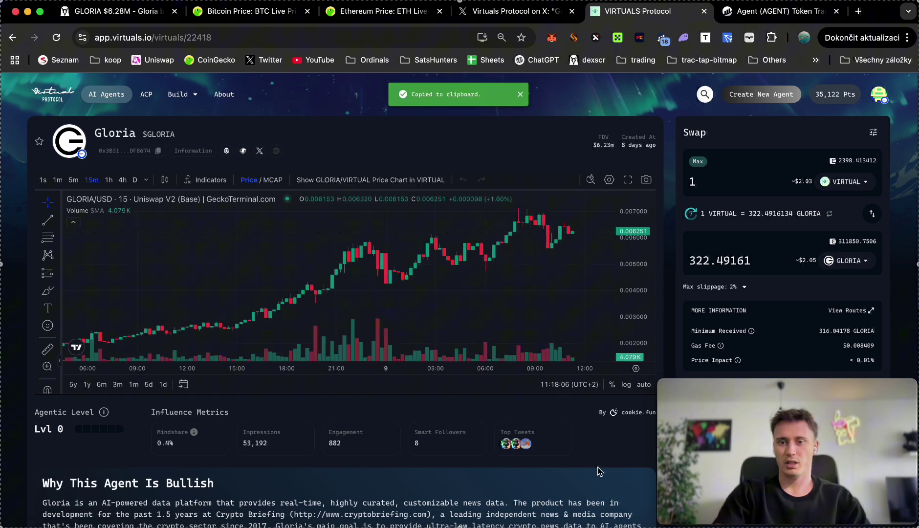
click(769, 520)
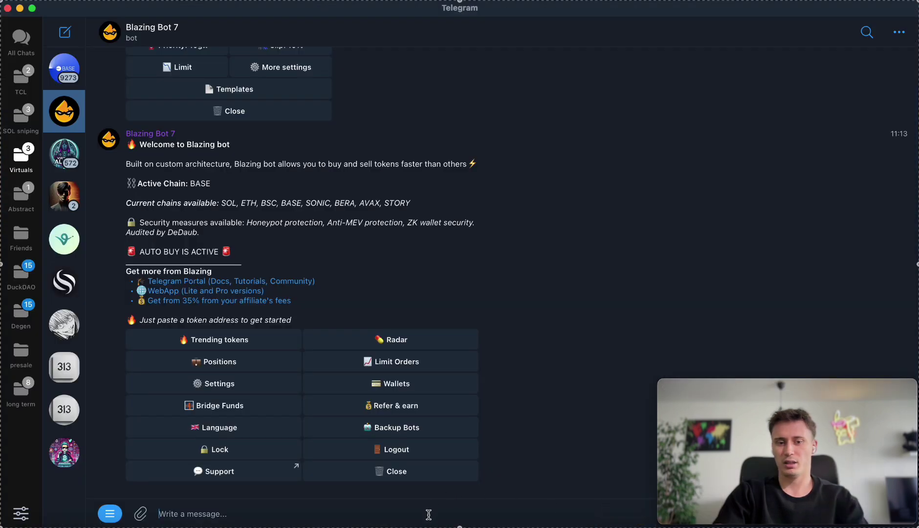
Paste Gloria's contract address into the Blazing Bot 7 message box, then clear it
key(super+v)
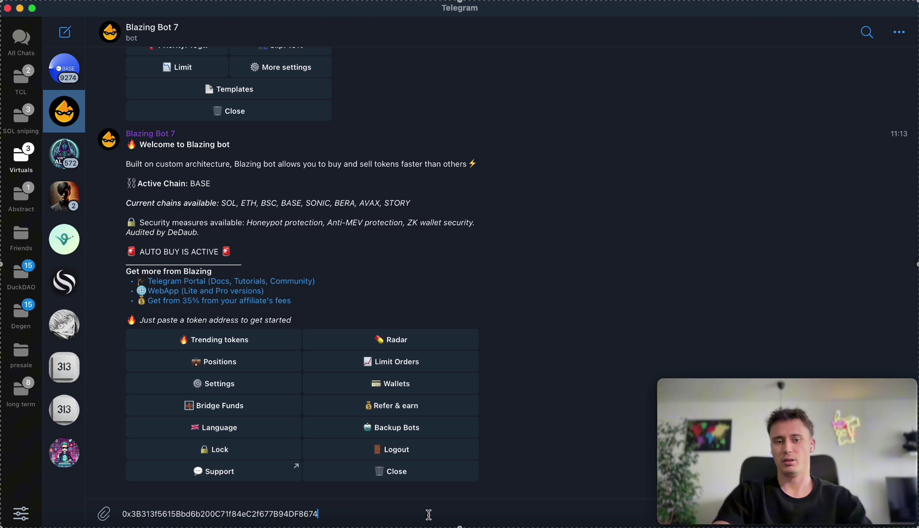
key(super+a)
key(BackSpace)
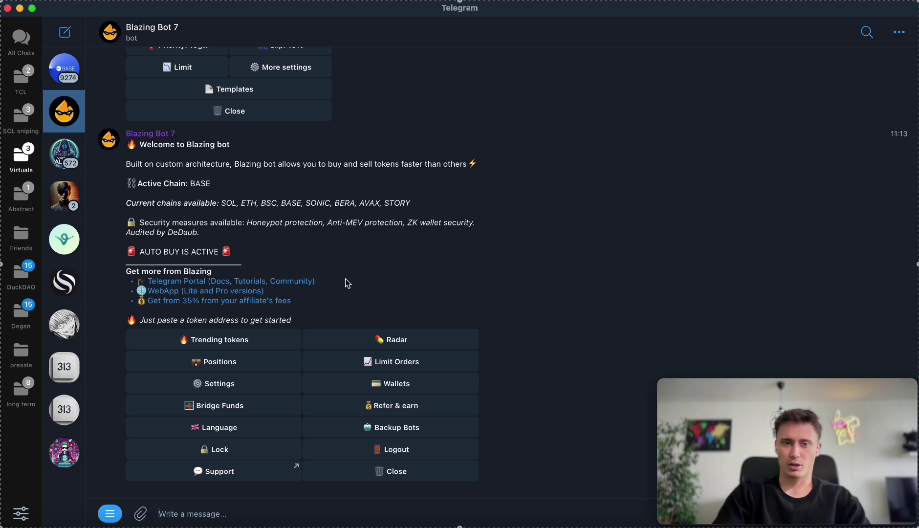
Send /auto, disable auto buy for Template 2, and begin a new auto-buy template
click(110, 513)
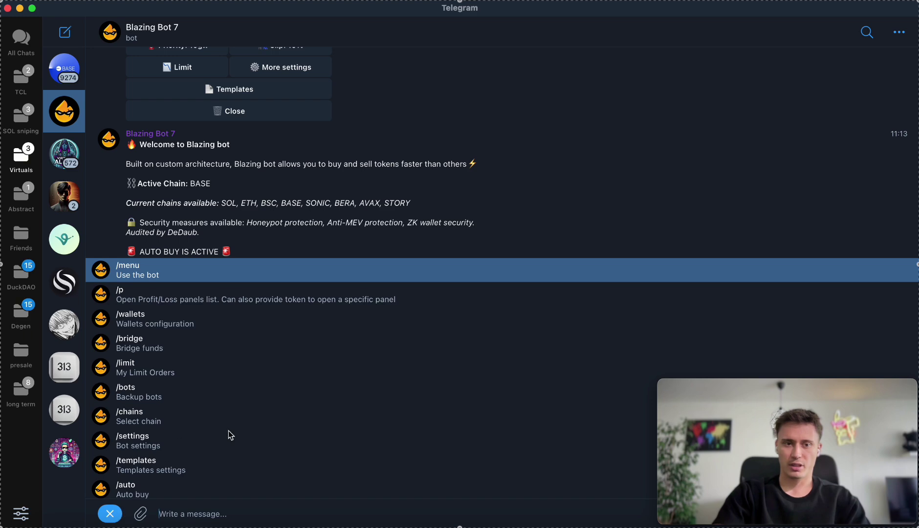
scroll(228, 432, down, 2)
click(197, 454)
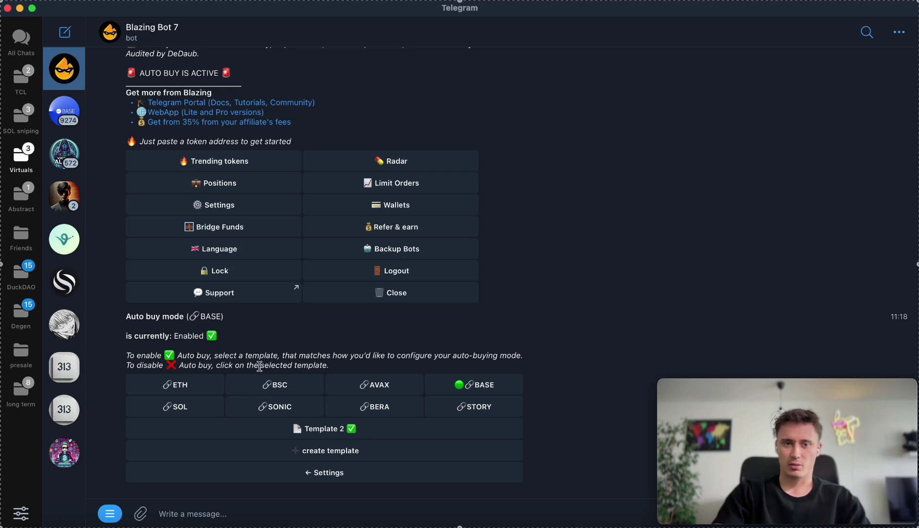
click(385, 433)
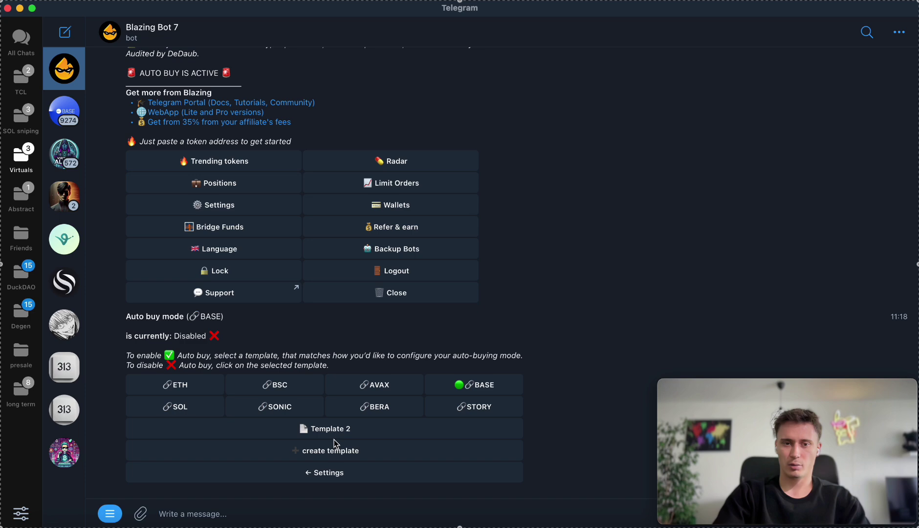
click(328, 458)
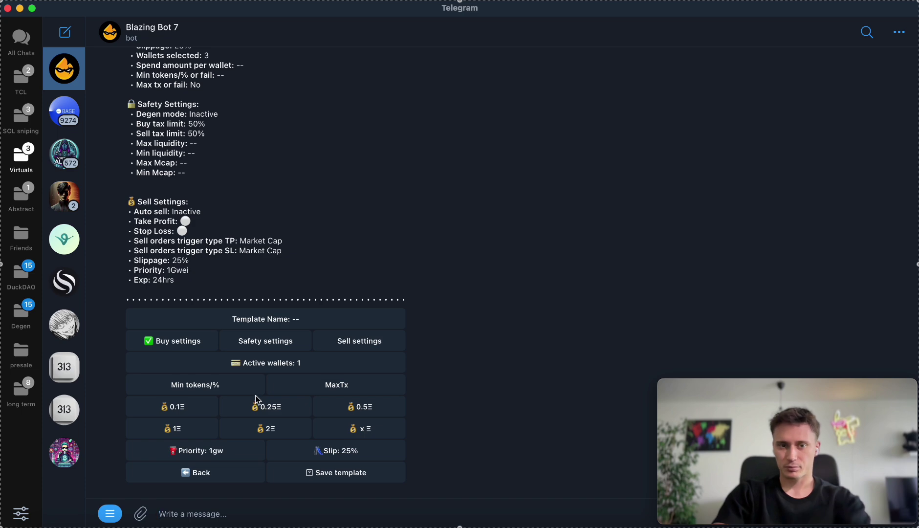
Choose the template's wallets and set the spend amount to 0.1 ETH per wallet
click(279, 371)
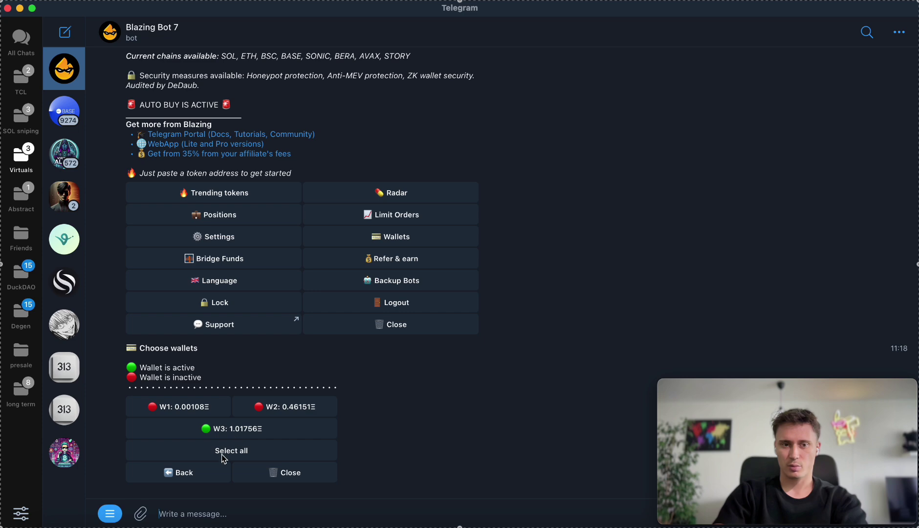
click(182, 473)
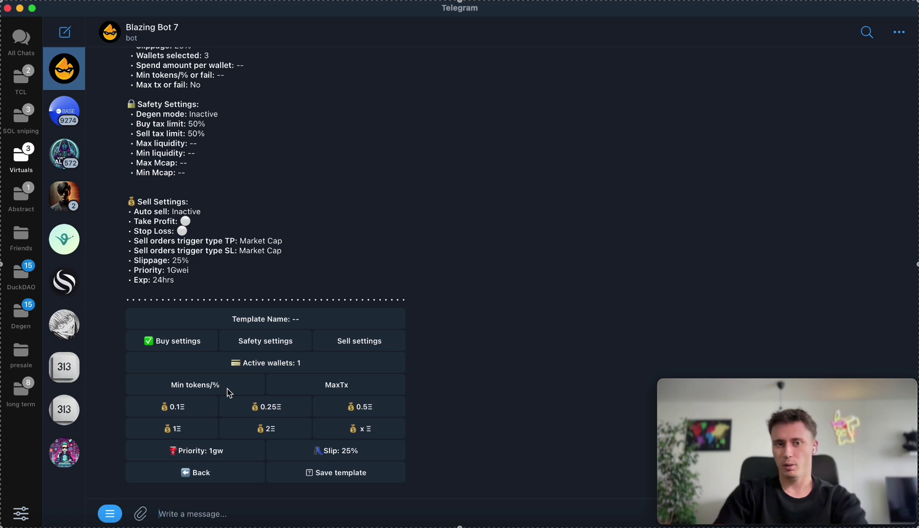
click(199, 413)
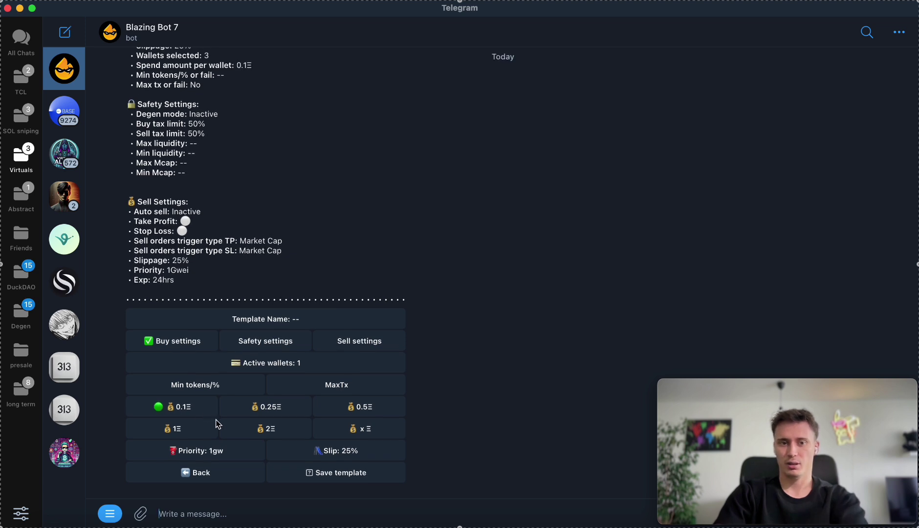
Set buy priority to 2 and slippage to 50%, then view the safety settings
click(223, 457)
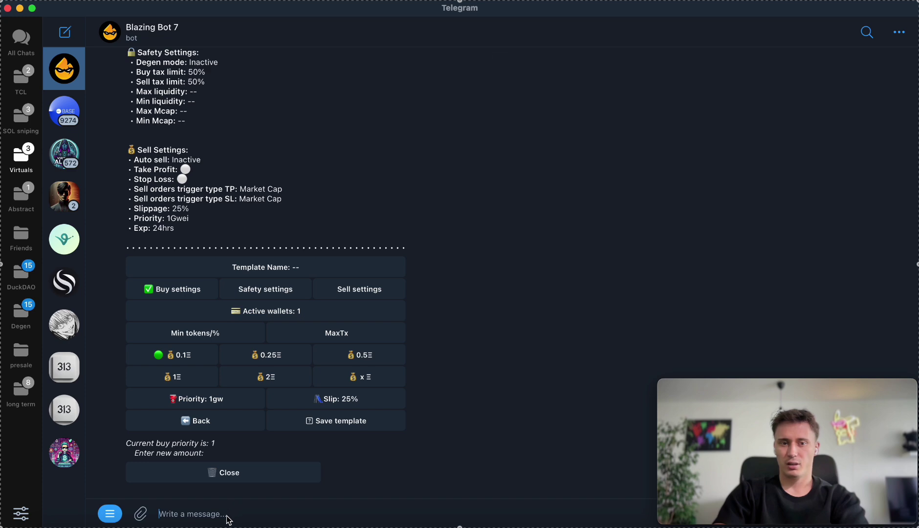
text(2)
key(Return)
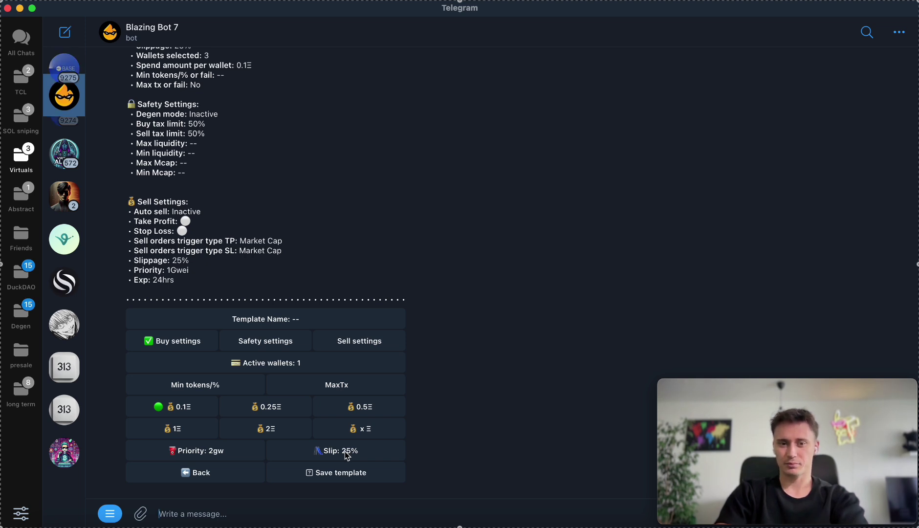
click(348, 455)
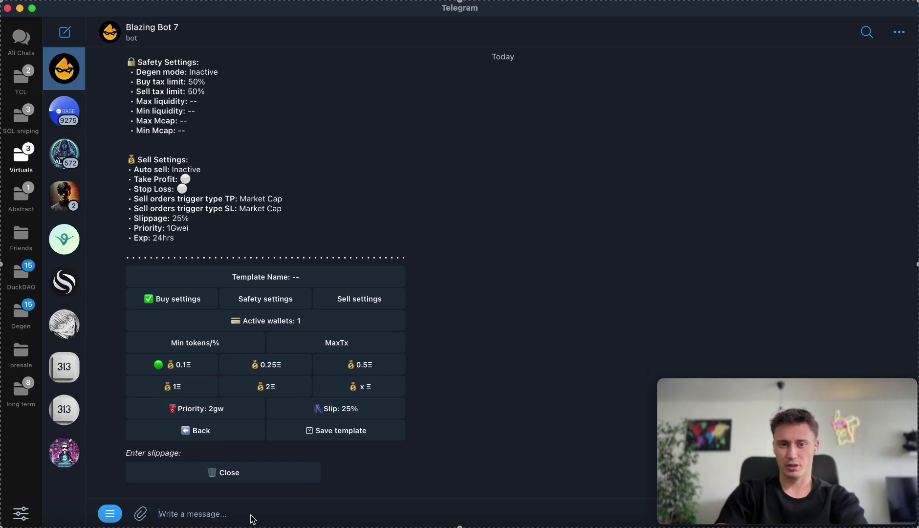
text(50)
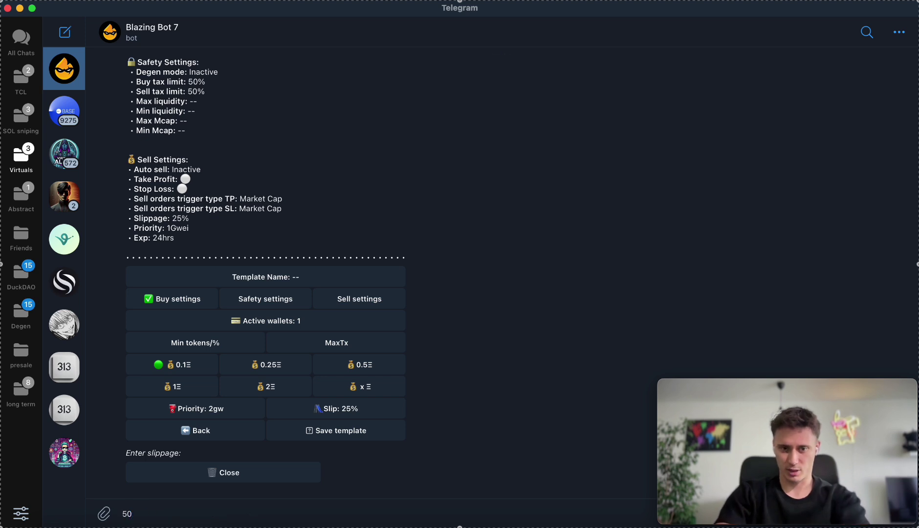
key(Return)
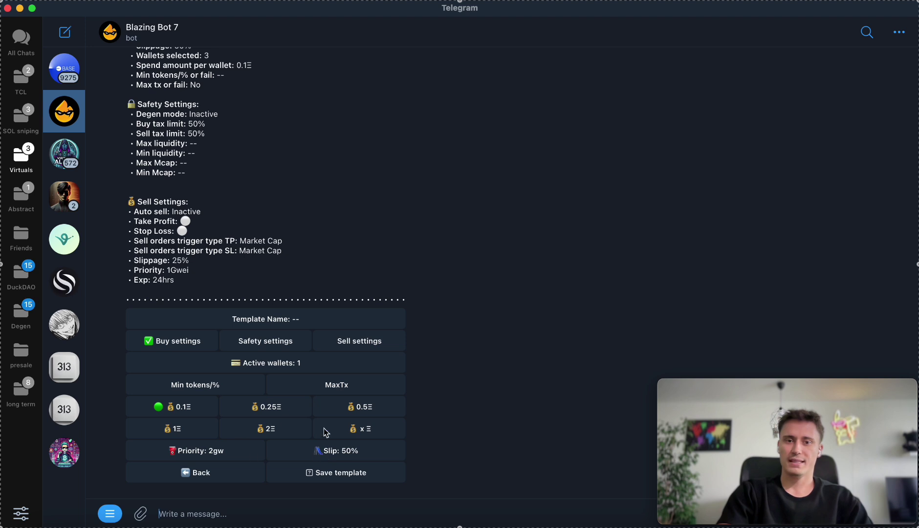
click(268, 347)
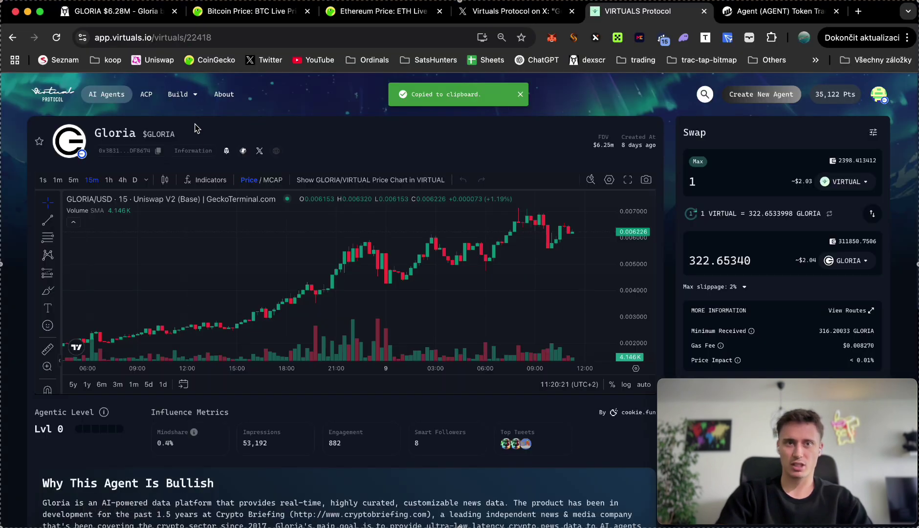
Show the GLORIA/VIRTUAL chart in 1-second candles, panned back to the 15:10 launch
click(122, 12)
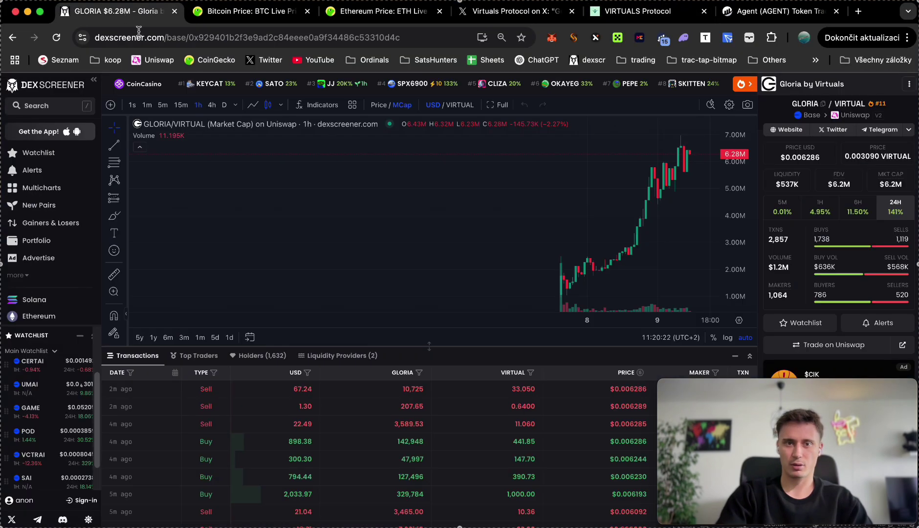
drag(732, 195, 733, 253)
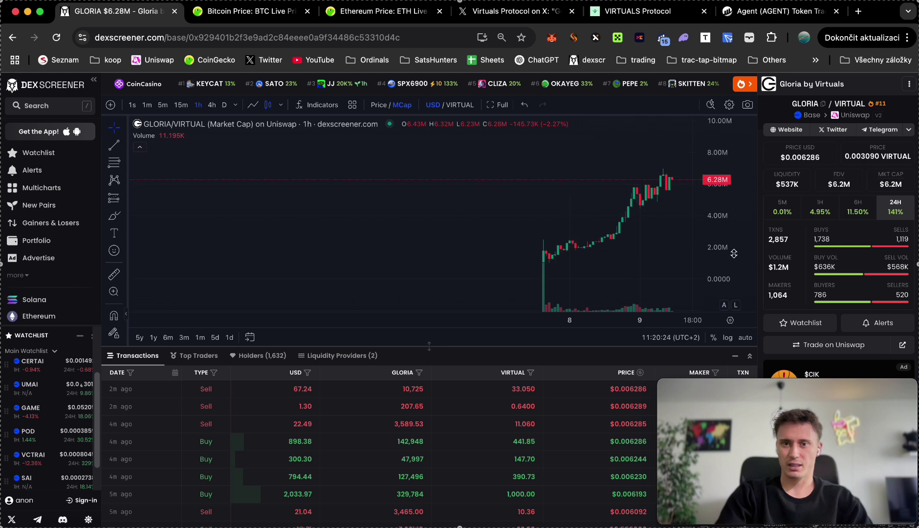
click(132, 105)
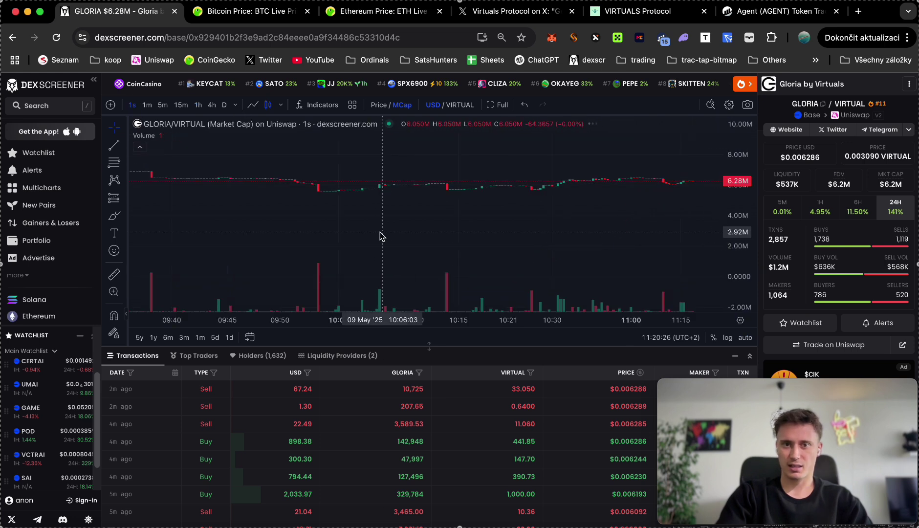
scroll(382, 235, down, 10)
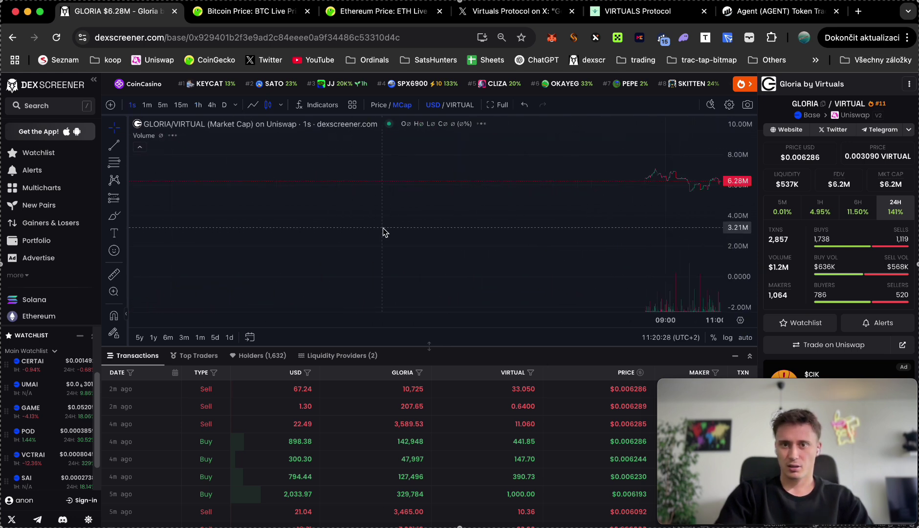
scroll(479, 229, down, 5)
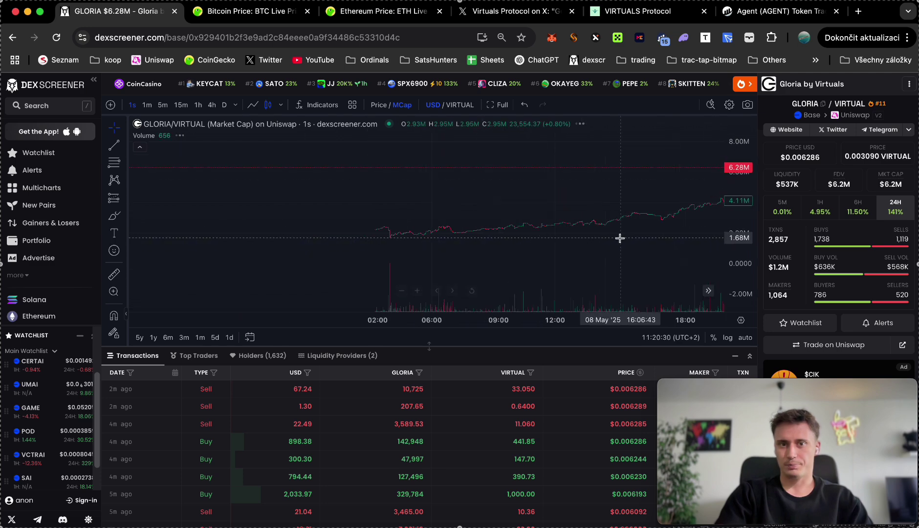
scroll(620, 238, up, 5)
drag(324, 245, 572, 220)
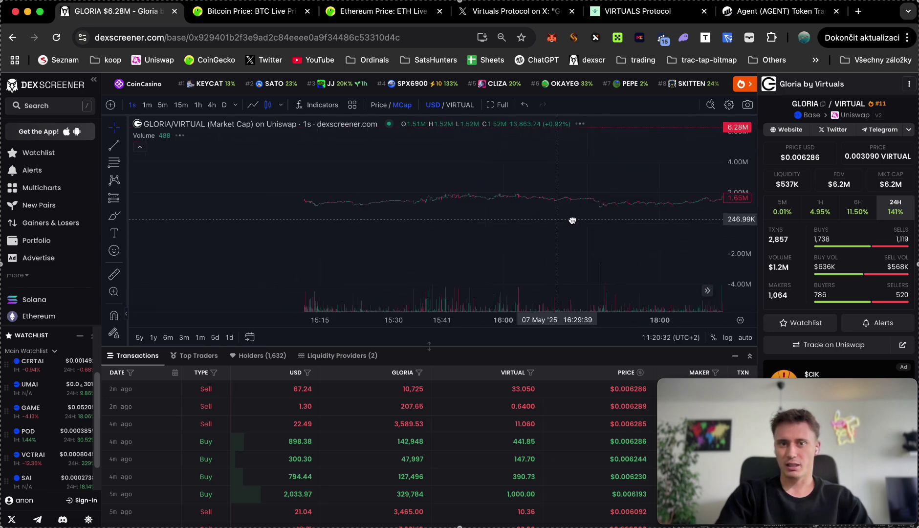
drag(343, 227, 593, 228)
drag(435, 225, 527, 222)
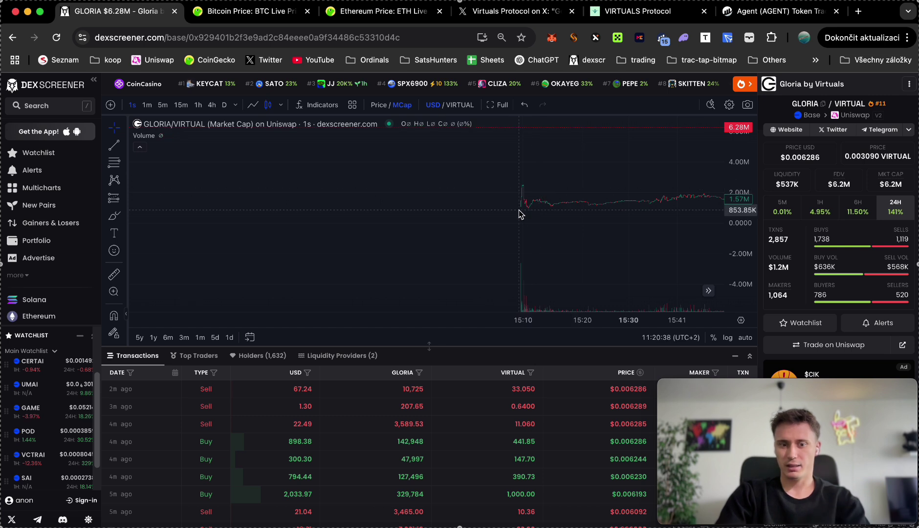
scroll(519, 213, up, 5)
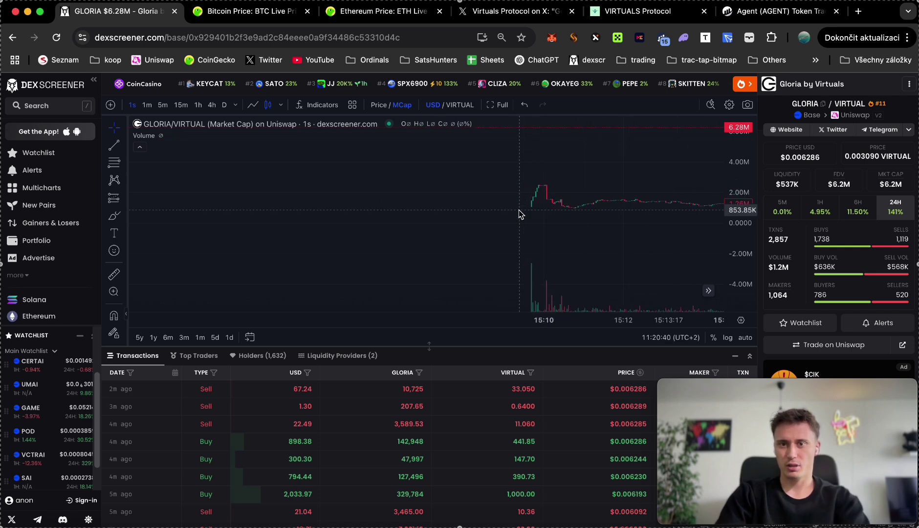
scroll(591, 250, up, 1)
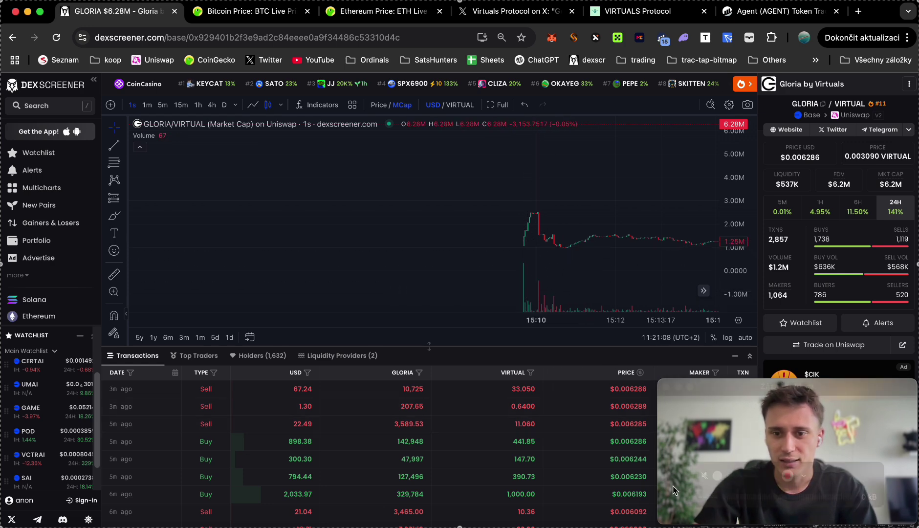
Set Max Mcap to 1000000, then view sell settings (24hrs expiration, 25% slippage)
click(709, 522)
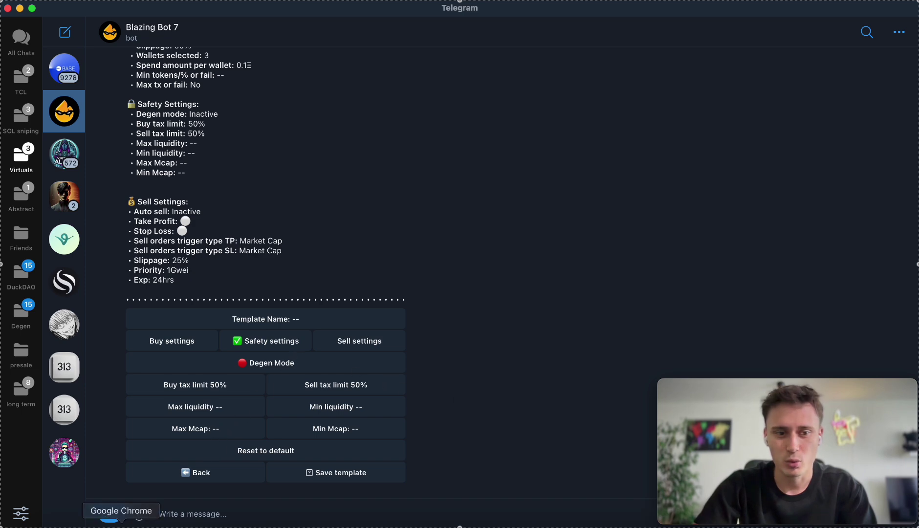
click(124, 522)
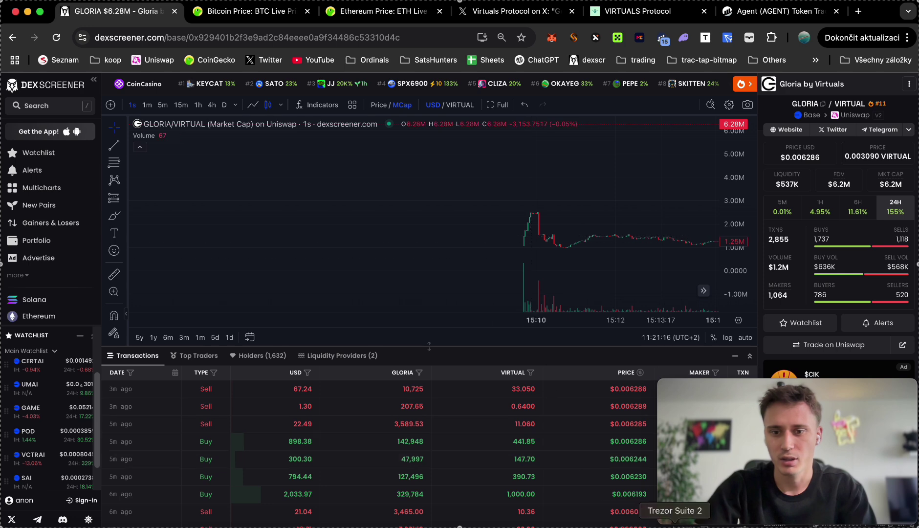
click(708, 521)
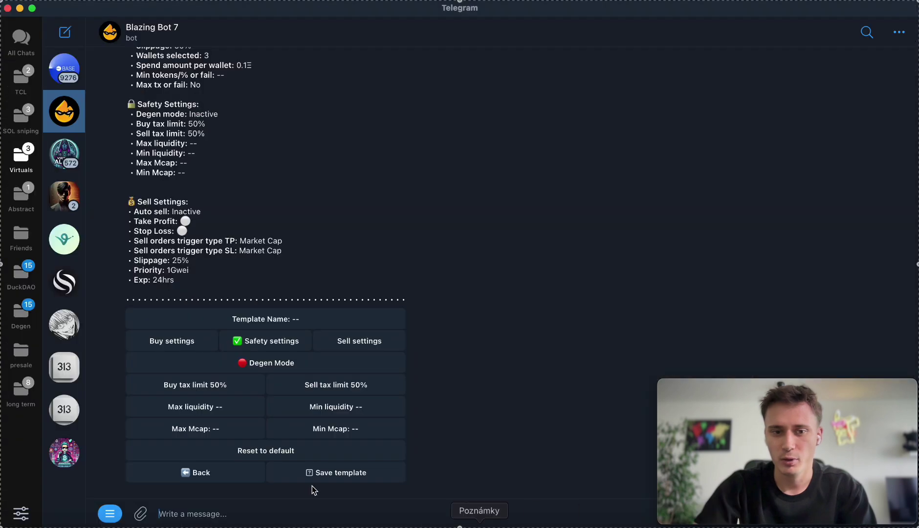
click(201, 430)
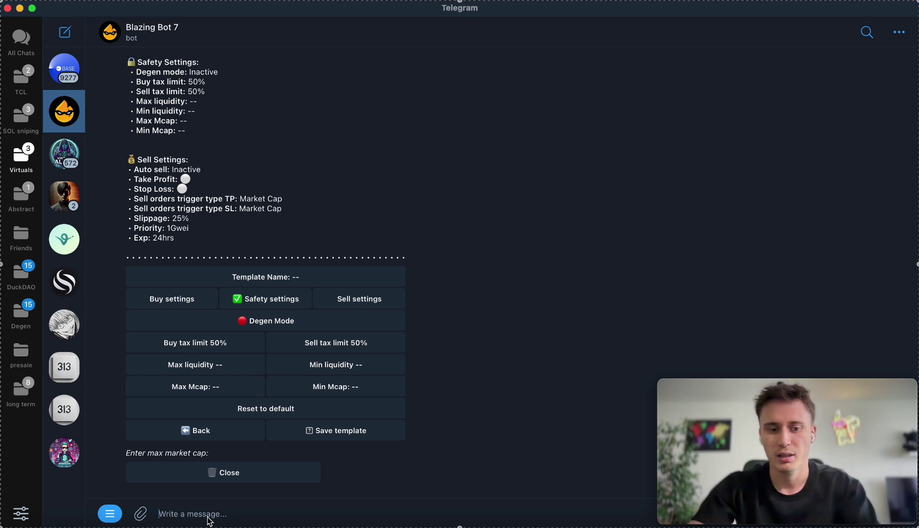
text(1000000)
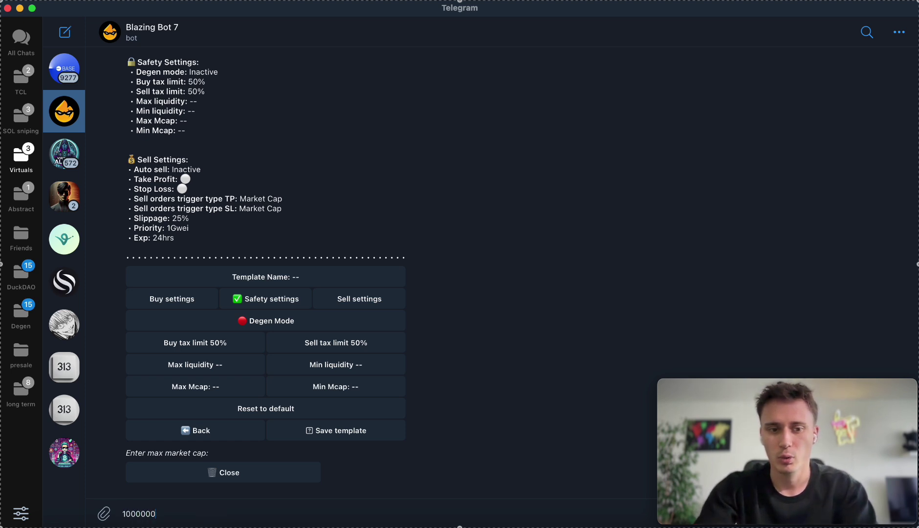
key(Return)
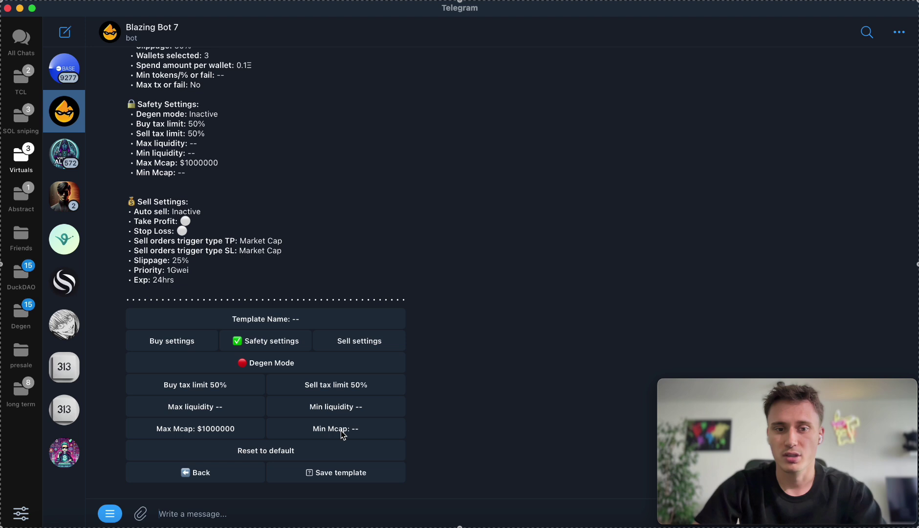
click(342, 345)
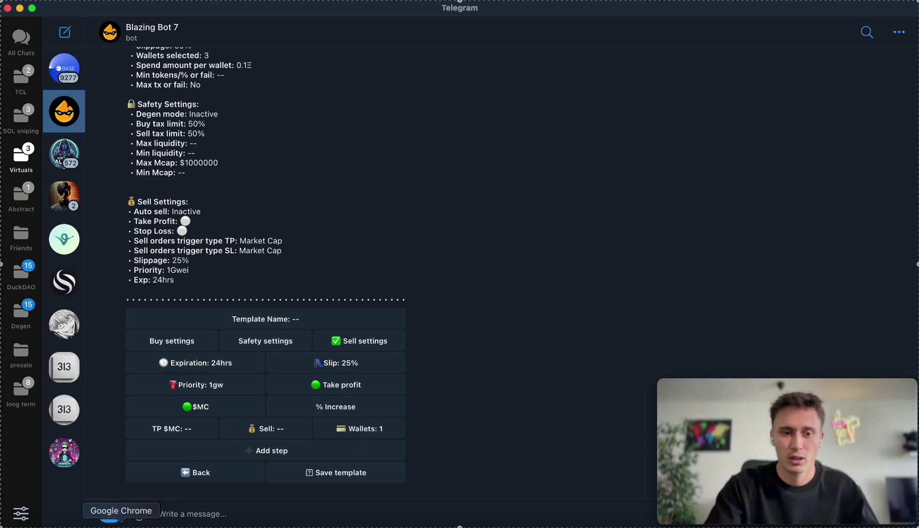
Set a 2M take-profit market cap on the template's sell settings
click(121, 523)
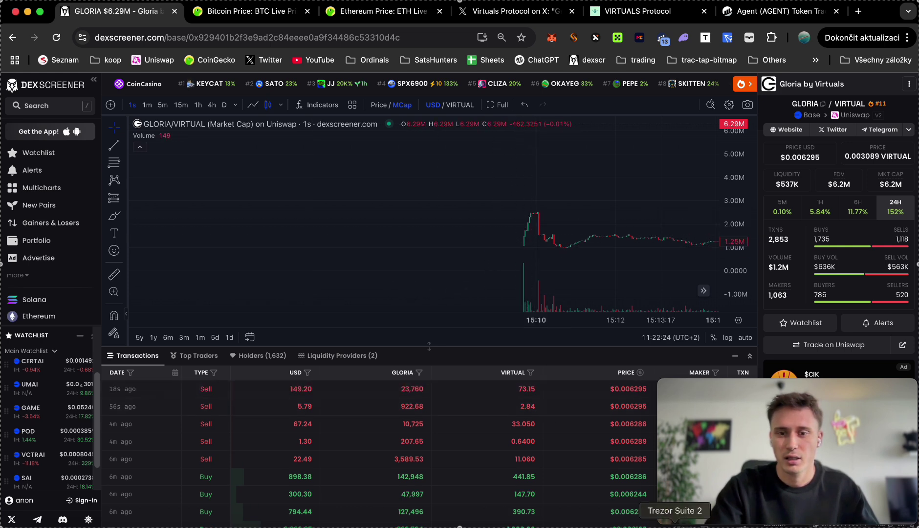
click(704, 519)
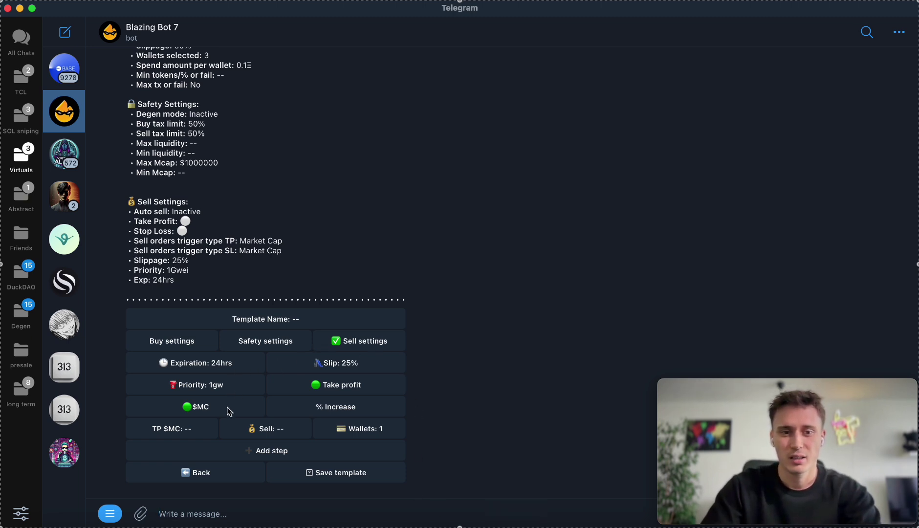
click(198, 432)
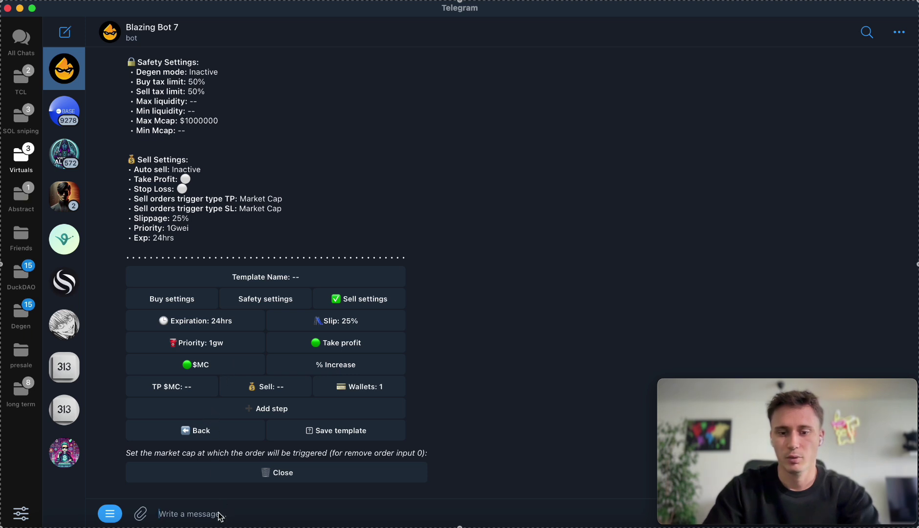
text(2000000)
key(Return)
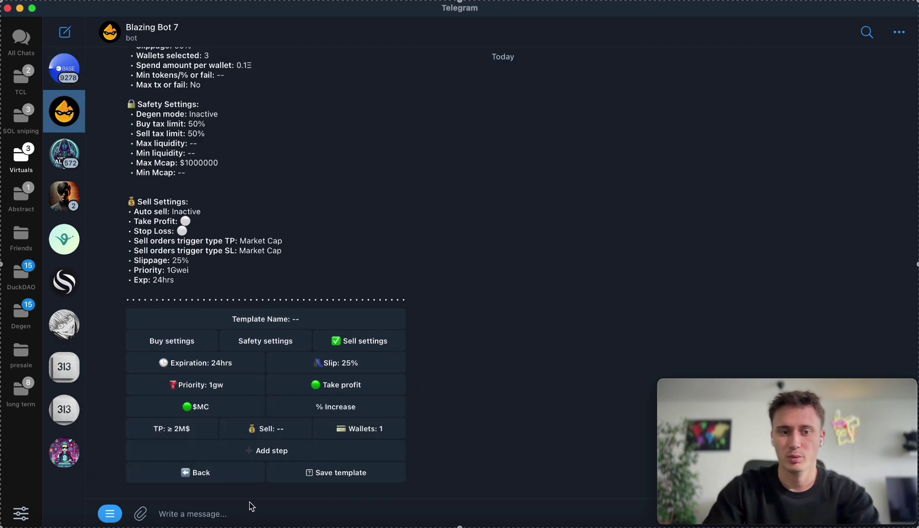
Make take-profit trigger at a 100% increase and sell 100% of the tokens
click(345, 413)
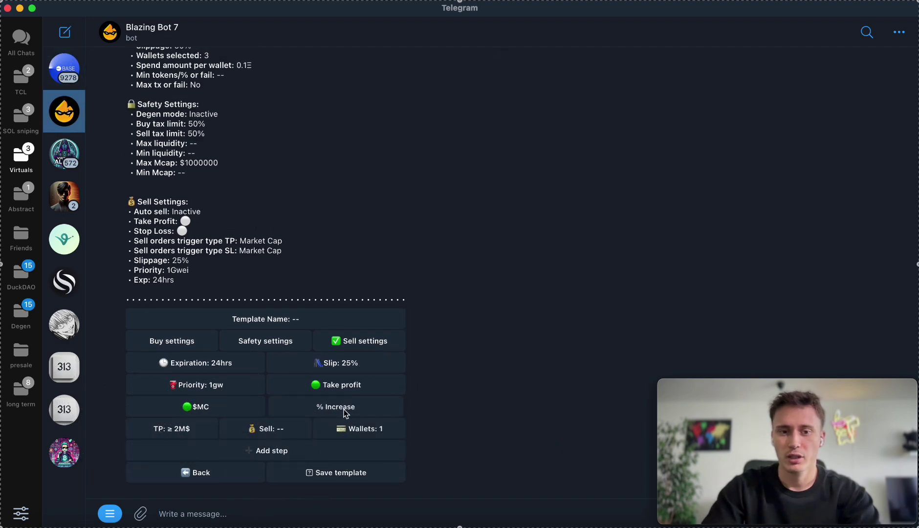
click(194, 428)
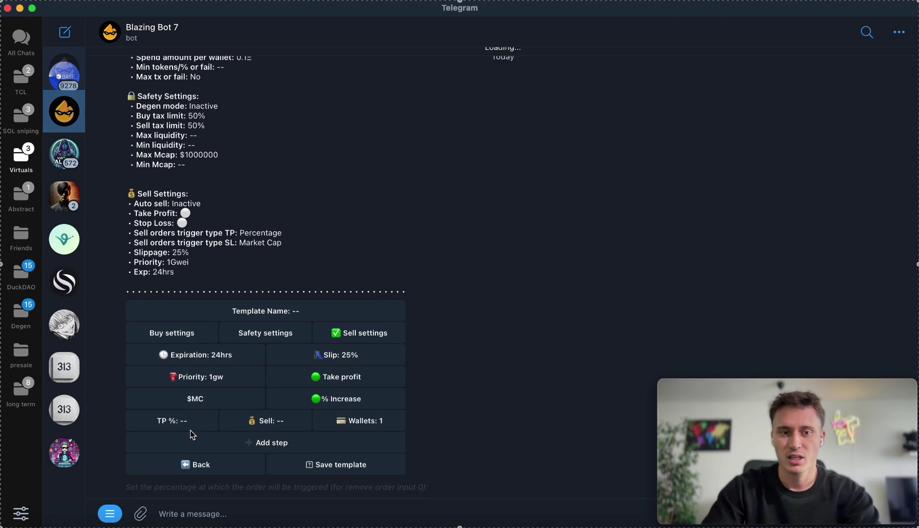
text(1000)
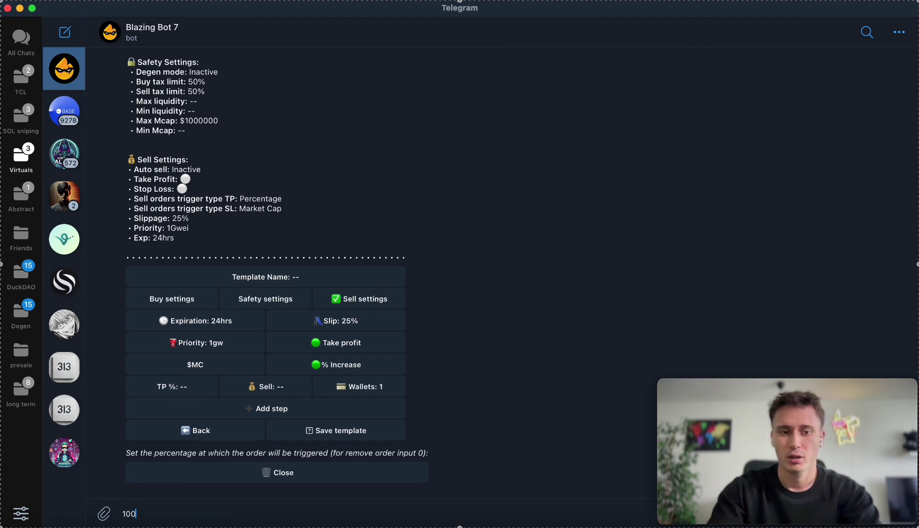
key(Return)
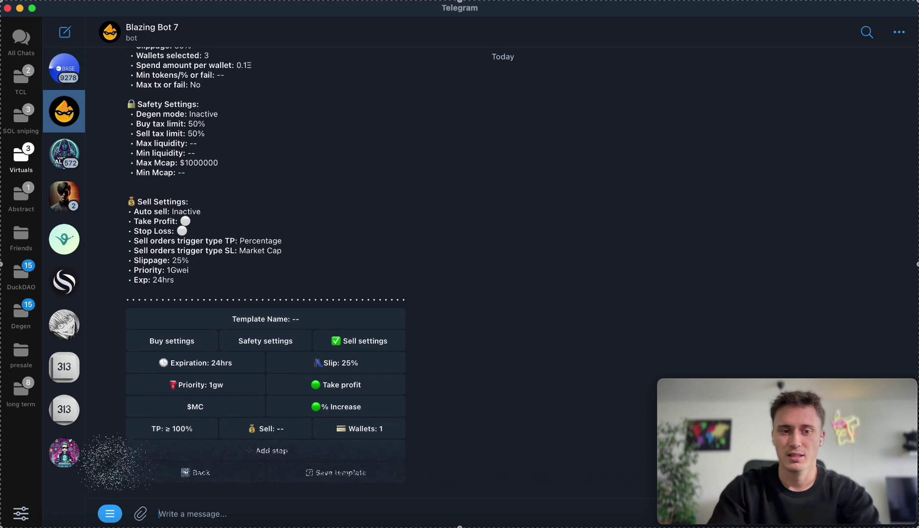
click(285, 435)
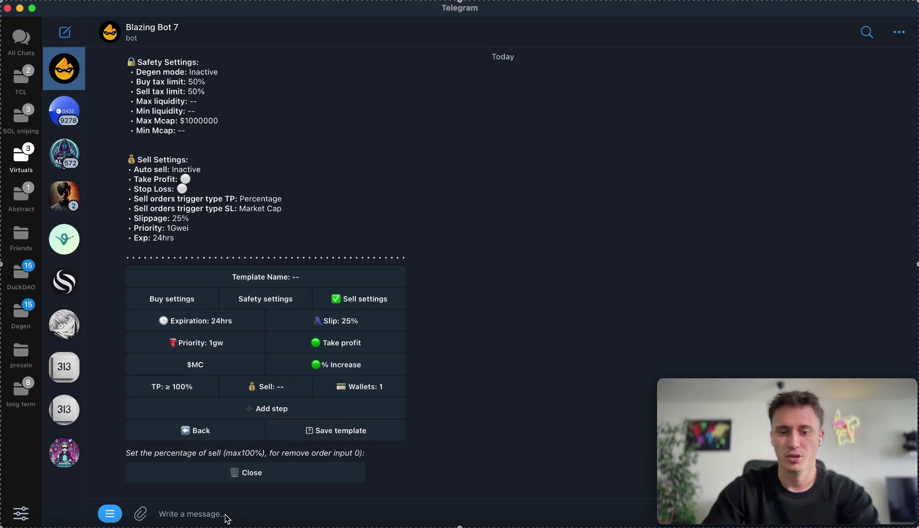
text(100)
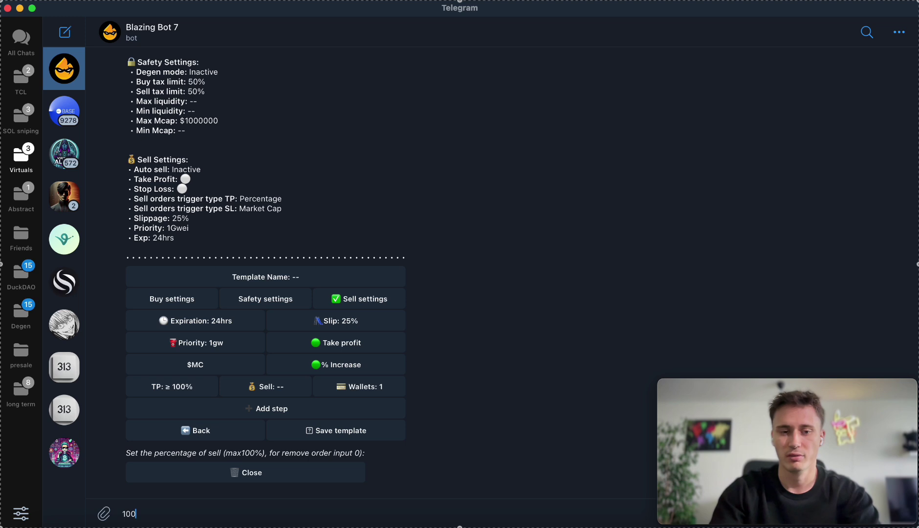
key(Return)
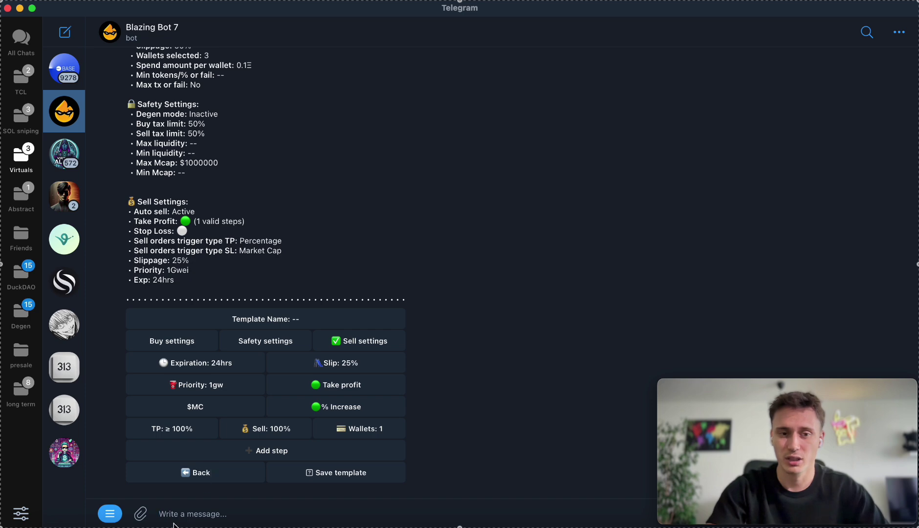
click(146, 514)
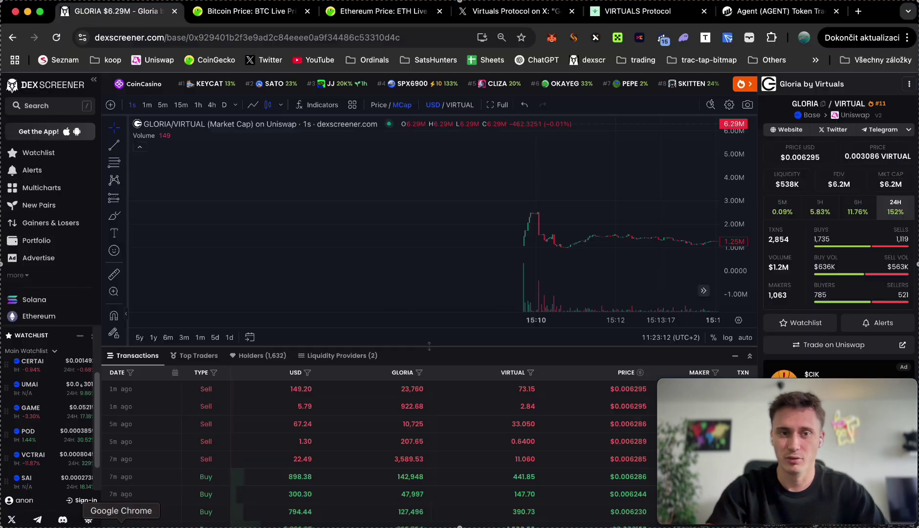
View Gloria's Virtuals agent page, then return to the bot and open the template's safety settings
click(635, 11)
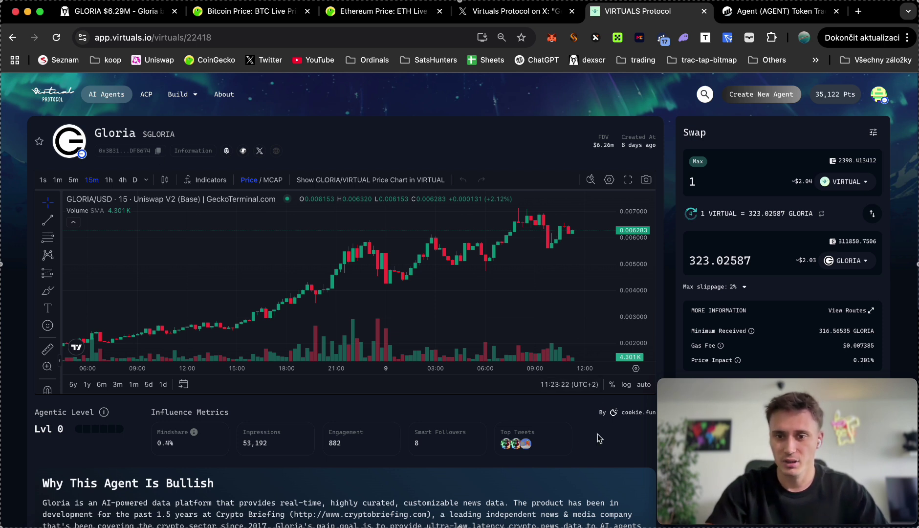
click(830, 518)
click(280, 337)
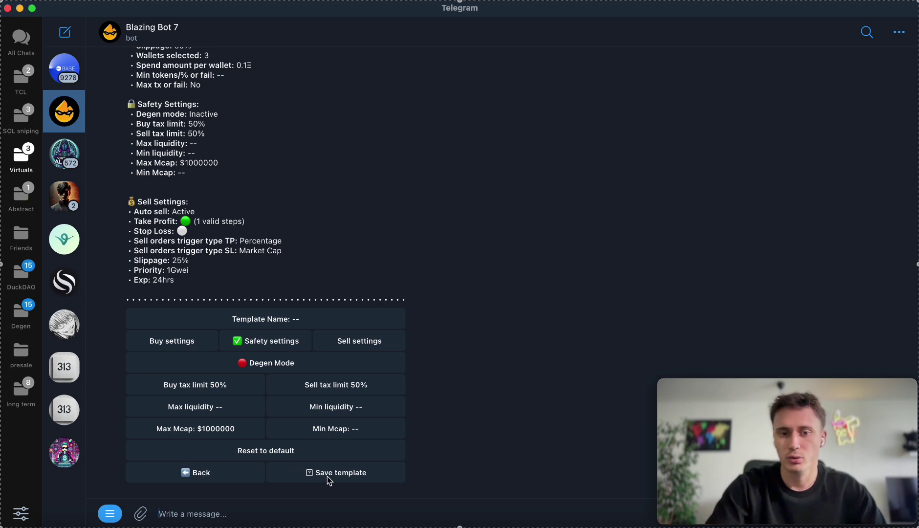
Review Template 2 from the saved templates list and return to the bot's settings
click(243, 475)
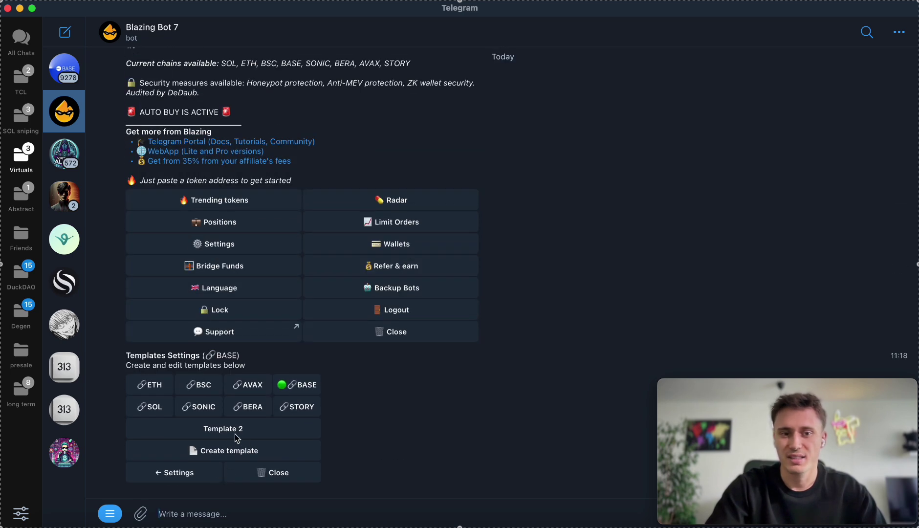
click(231, 433)
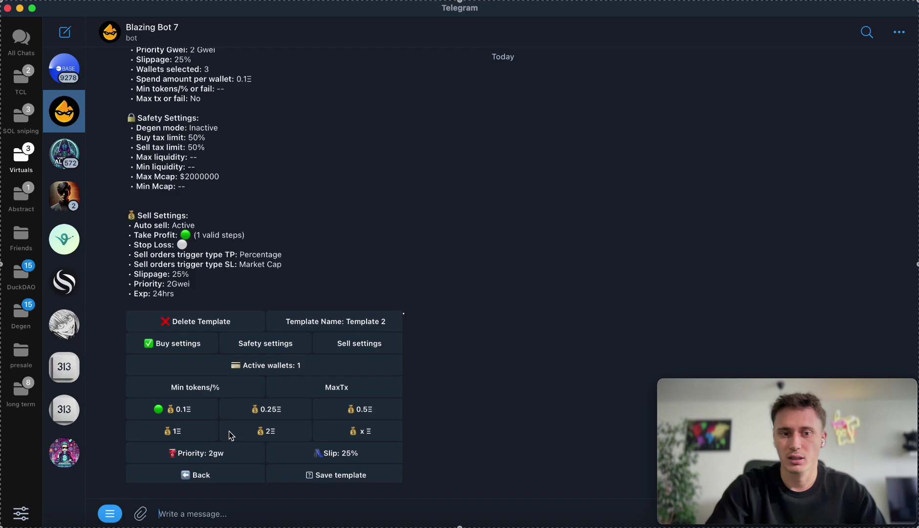
click(199, 473)
click(179, 472)
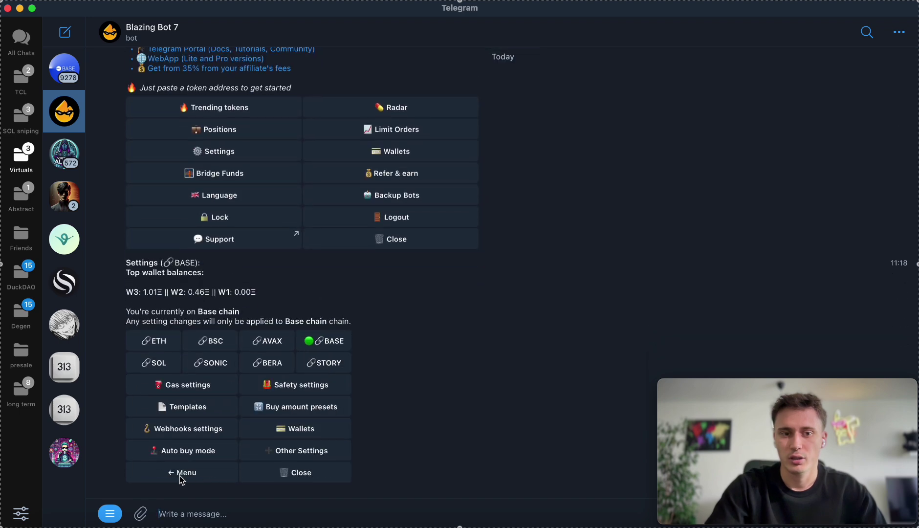
Enable auto buy with Template 2 through the /auto command
click(115, 521)
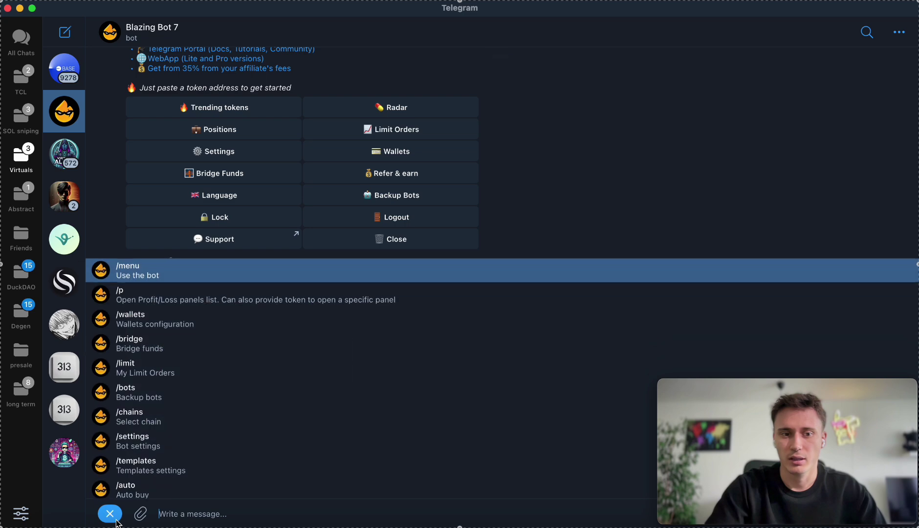
scroll(166, 440, down, 1)
click(171, 467)
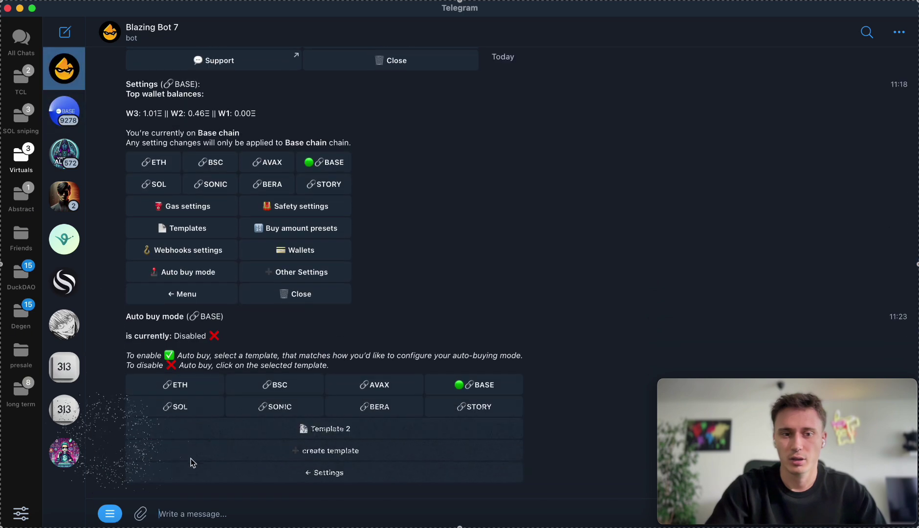
click(353, 431)
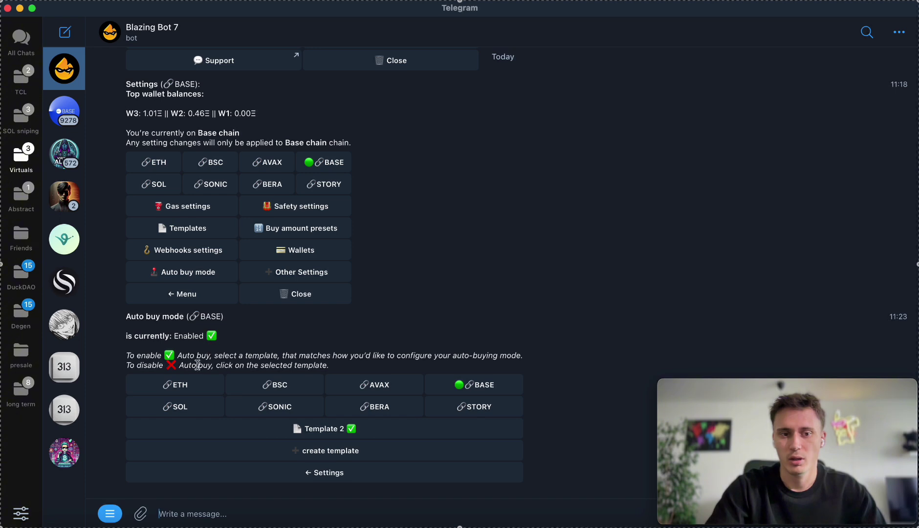
click(122, 521)
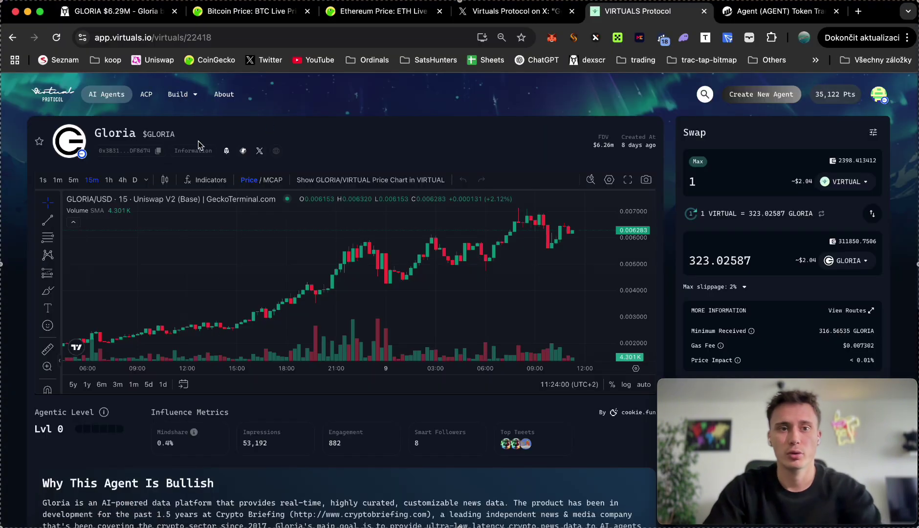
Copy Gloria's contract address with its copy icon and go back to Telegram
click(158, 151)
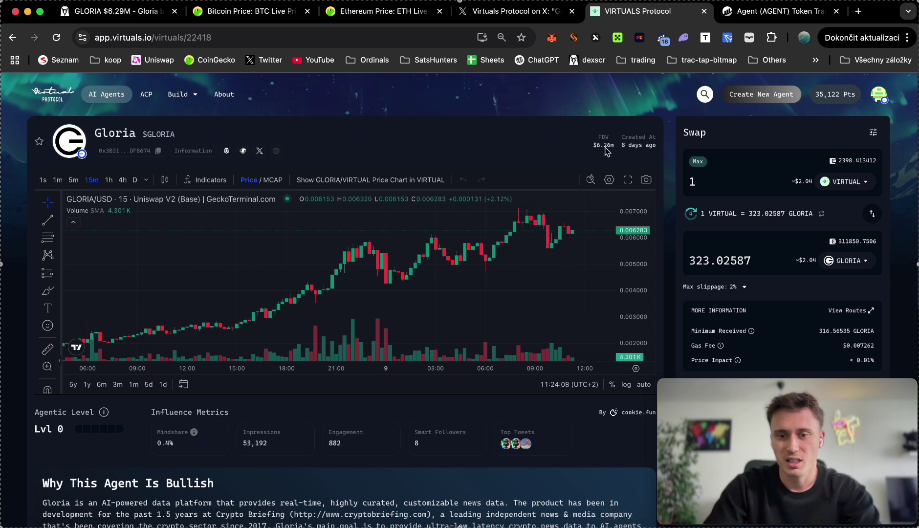
click(709, 517)
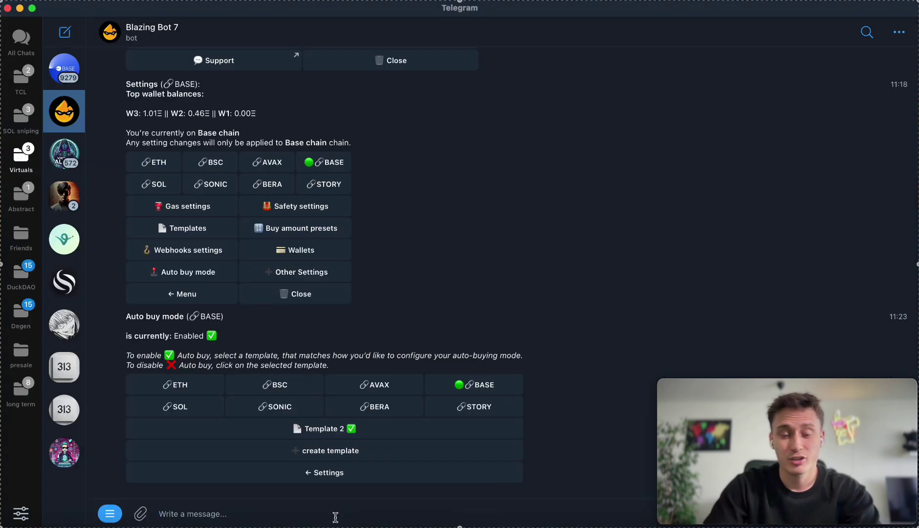
Restart the bot with /start and send Gloria's address; the buy fails over the max market cap
click(117, 515)
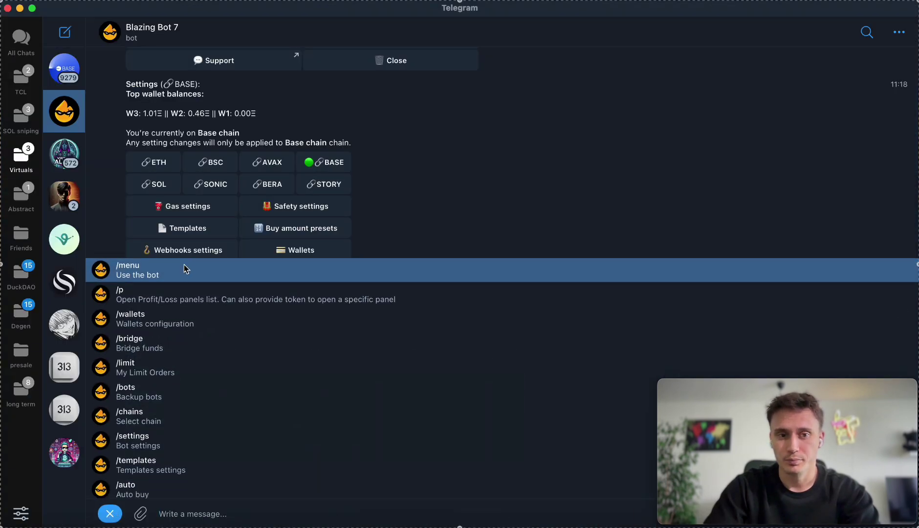
click(183, 266)
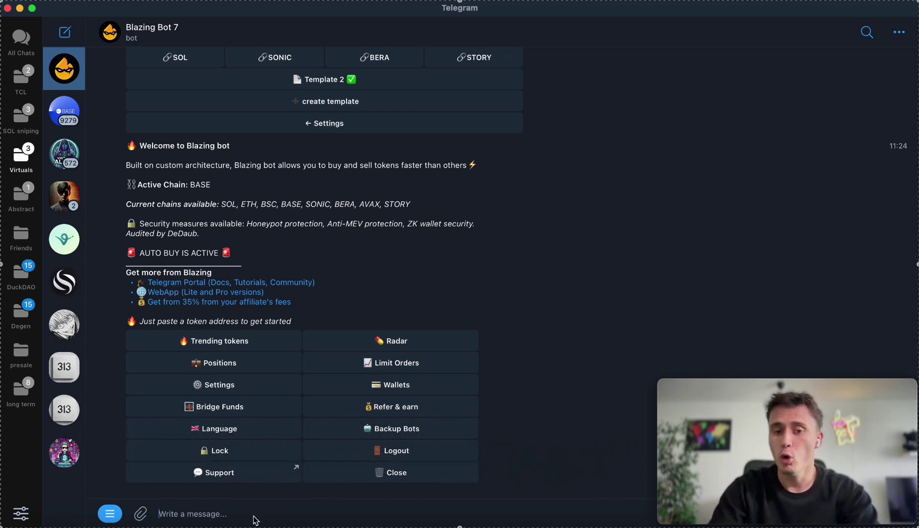
key(super+v)
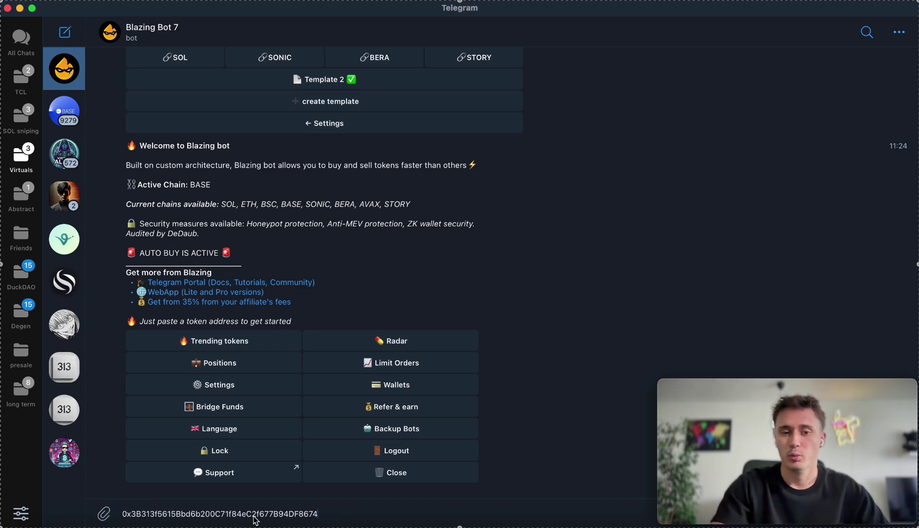
key(Return)
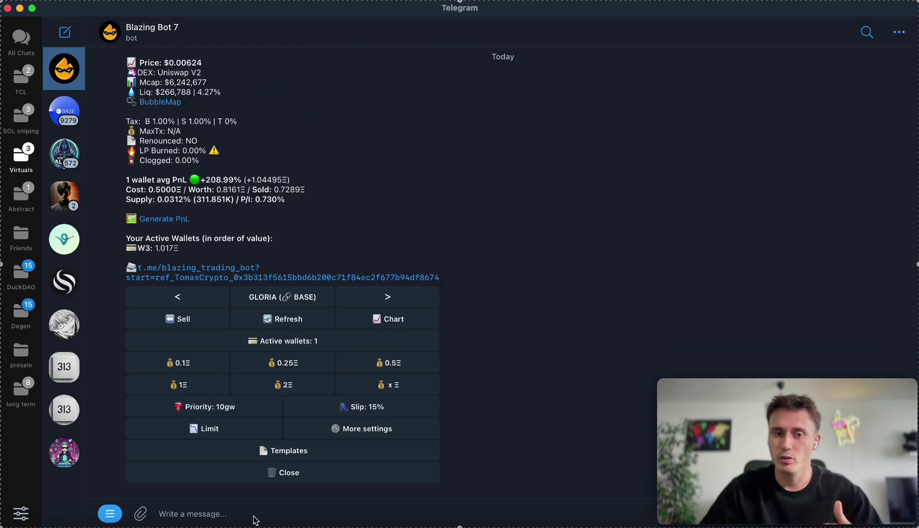
scroll(295, 272, up, 10)
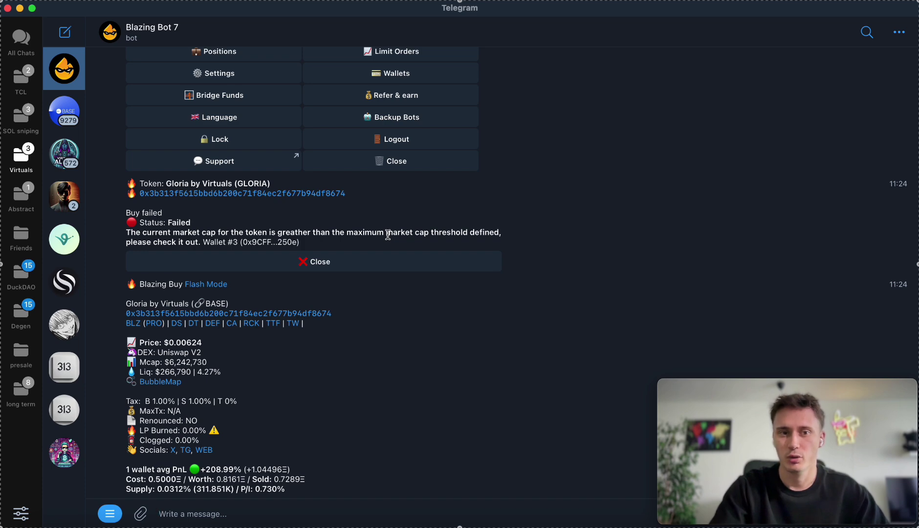
scroll(387, 234, down, 5)
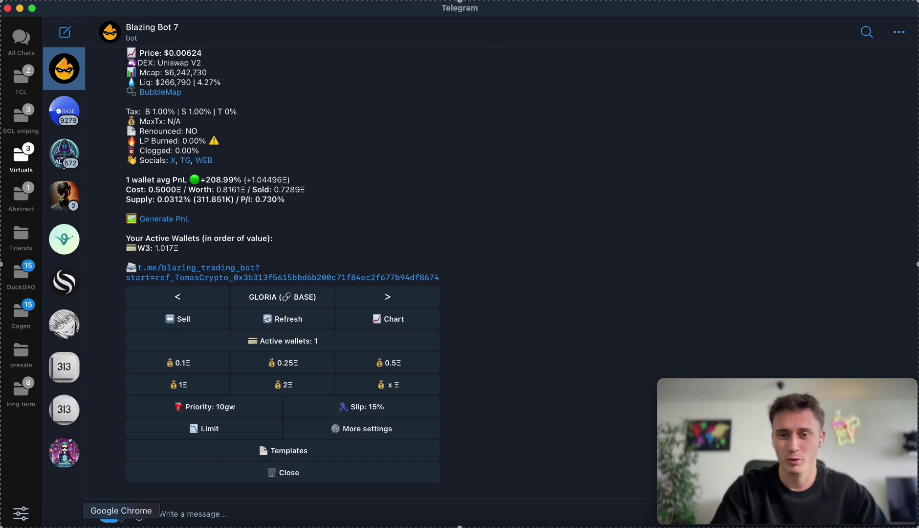
click(121, 525)
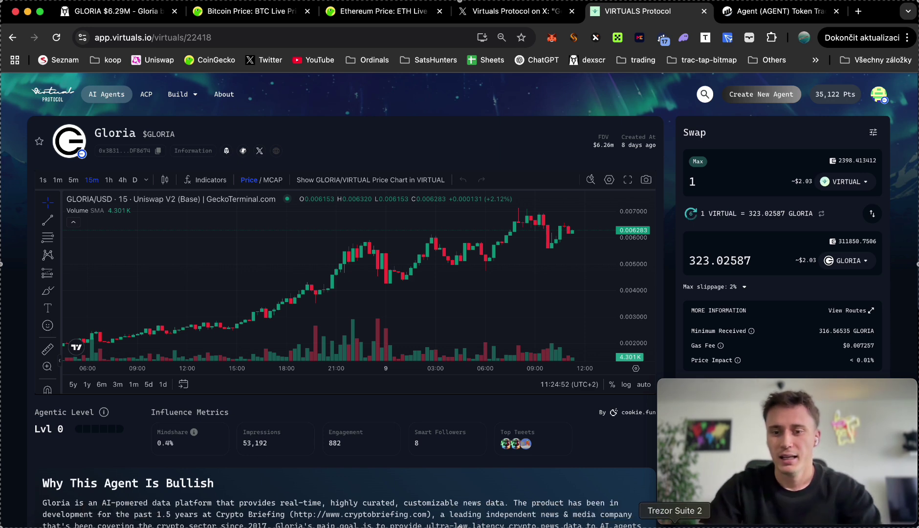
Disable auto buy for Template 2, then resend Gloria's address to get its $6.21M token panel
click(709, 525)
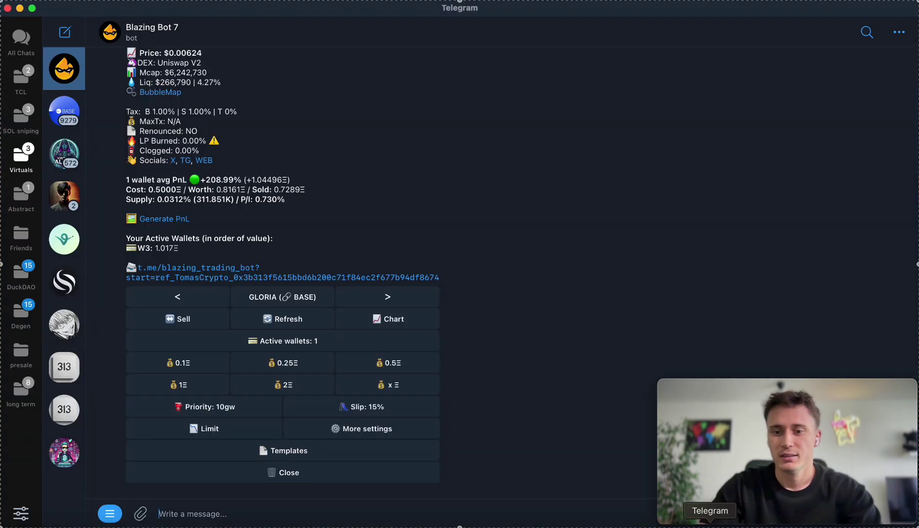
click(118, 513)
click(145, 489)
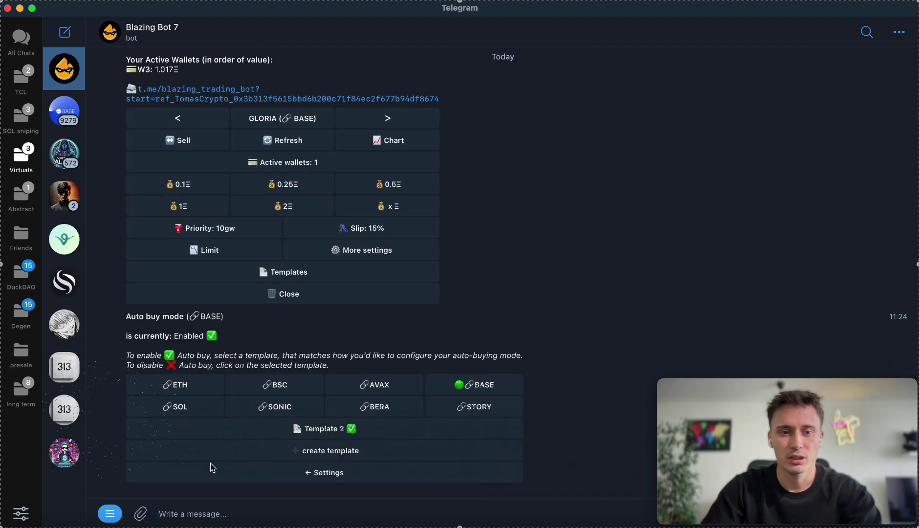
click(328, 434)
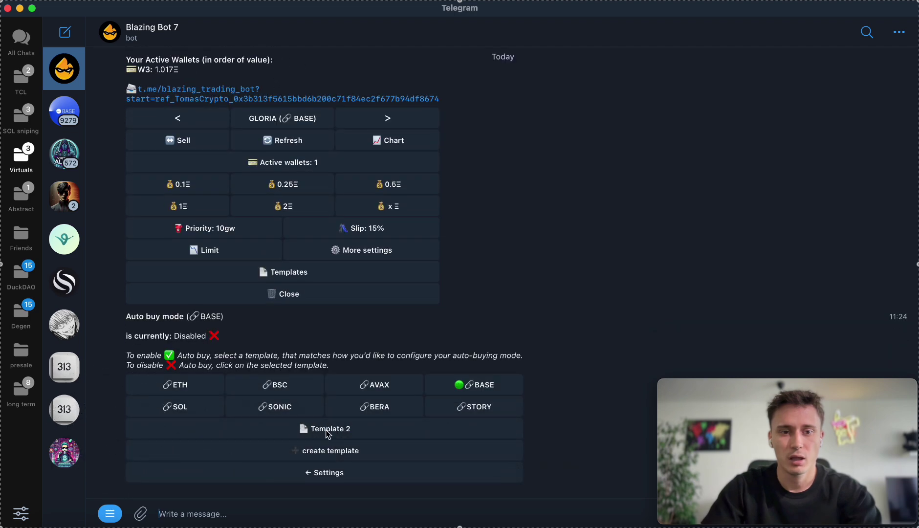
click(317, 472)
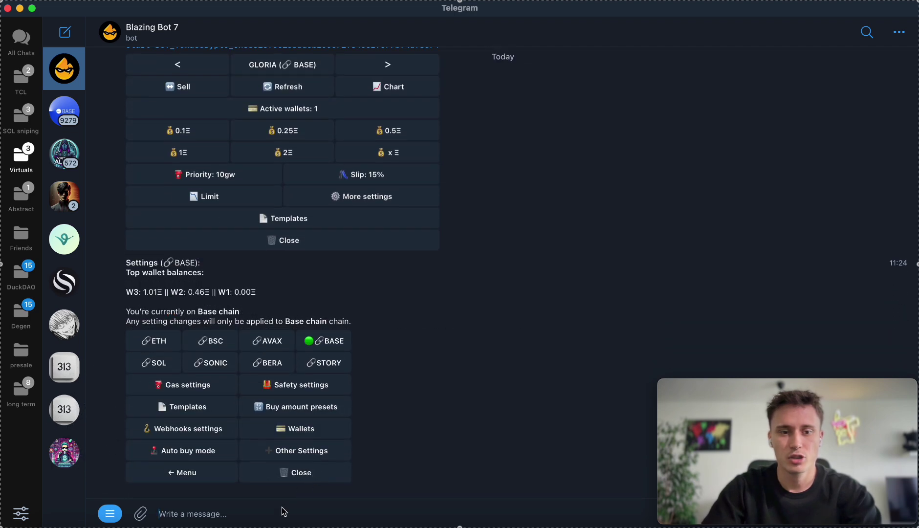
click(200, 472)
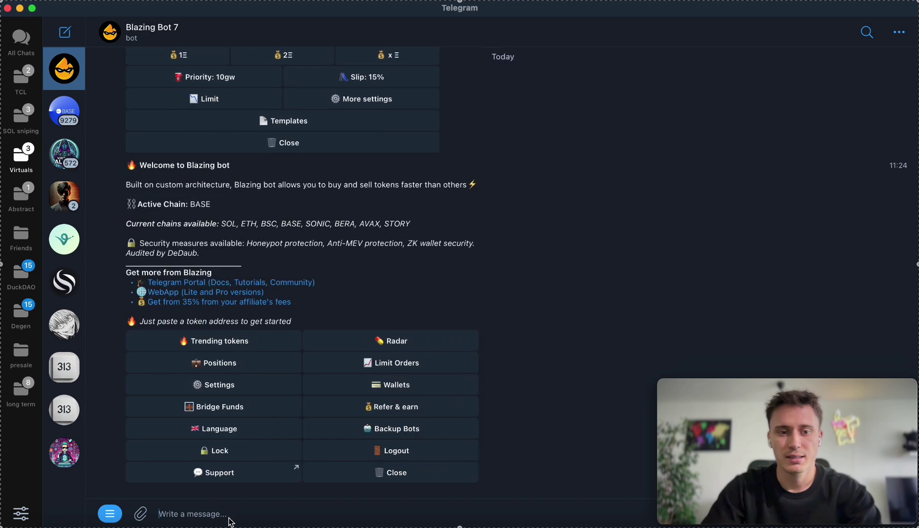
key(super+v)
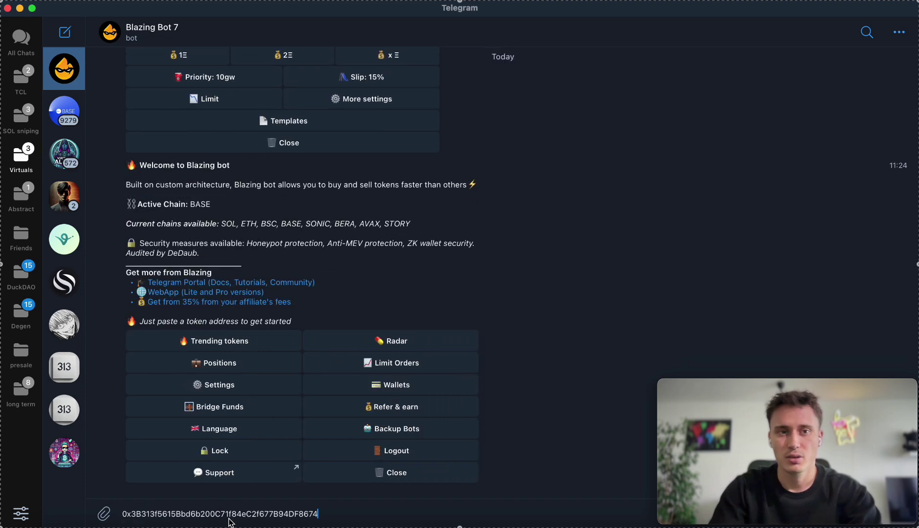
key(Return)
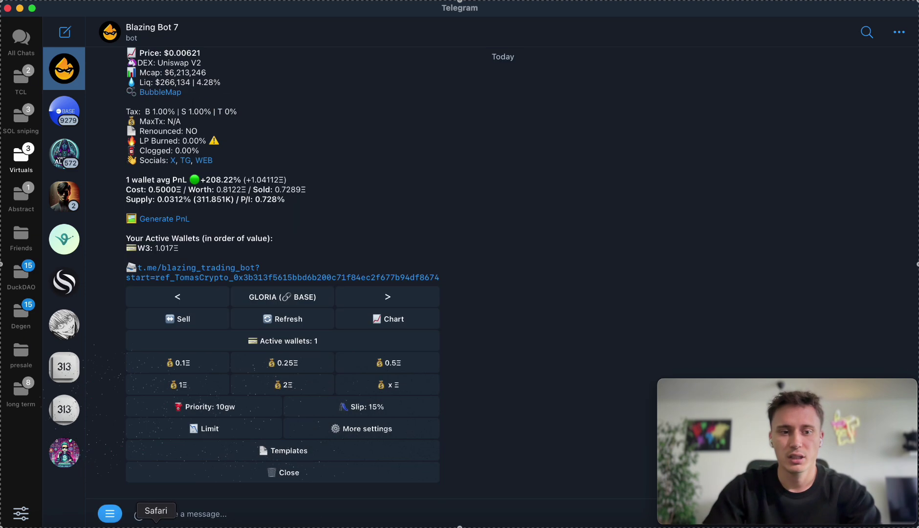
Start and confirm a 1 VIRTUAL to GLORIA swap, then reject it in MetaMask with Zrušit
click(121, 524)
scroll(708, 180, down, 1)
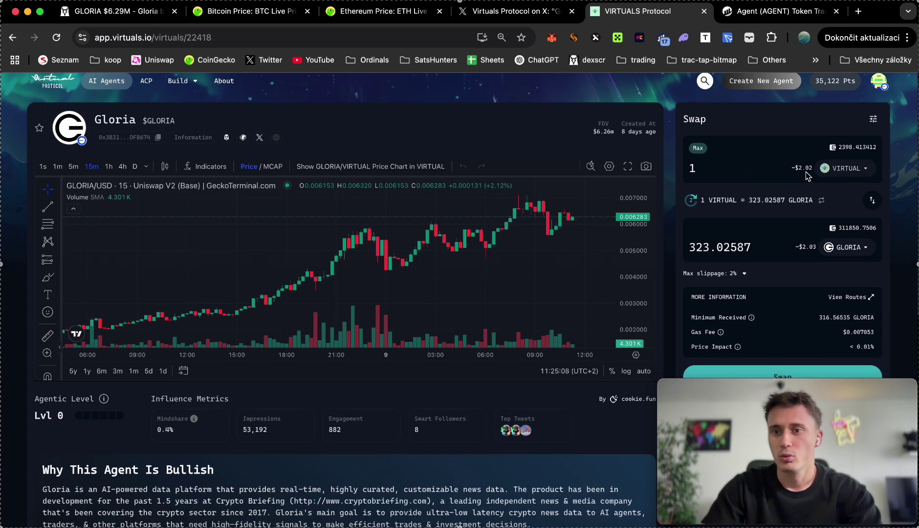
scroll(717, 161, down, 1)
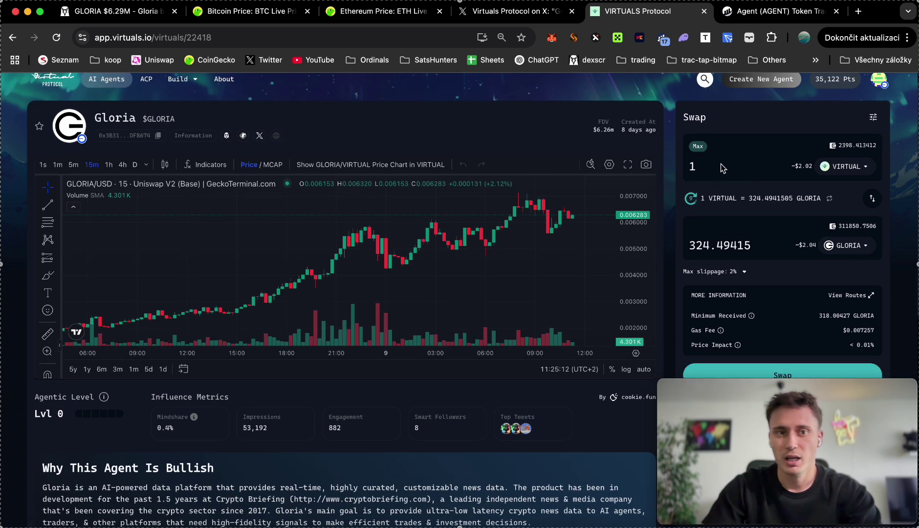
scroll(721, 172, down, 3)
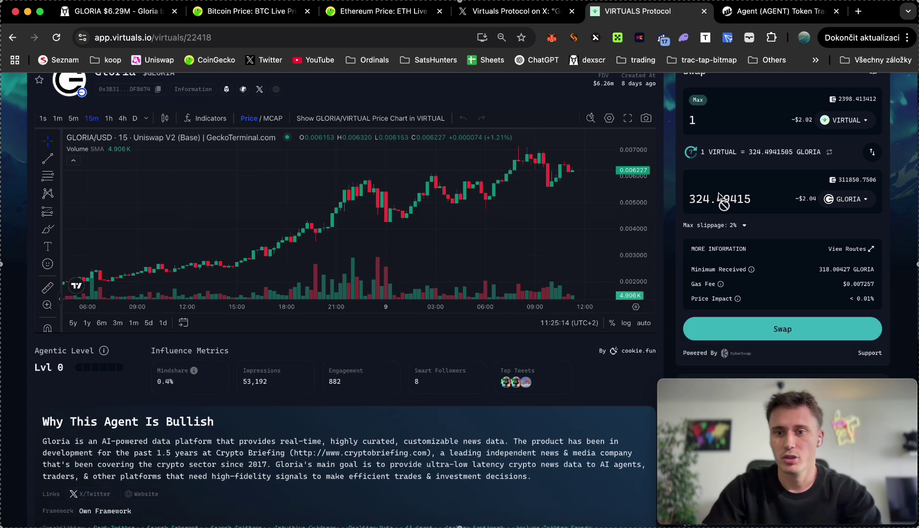
click(761, 328)
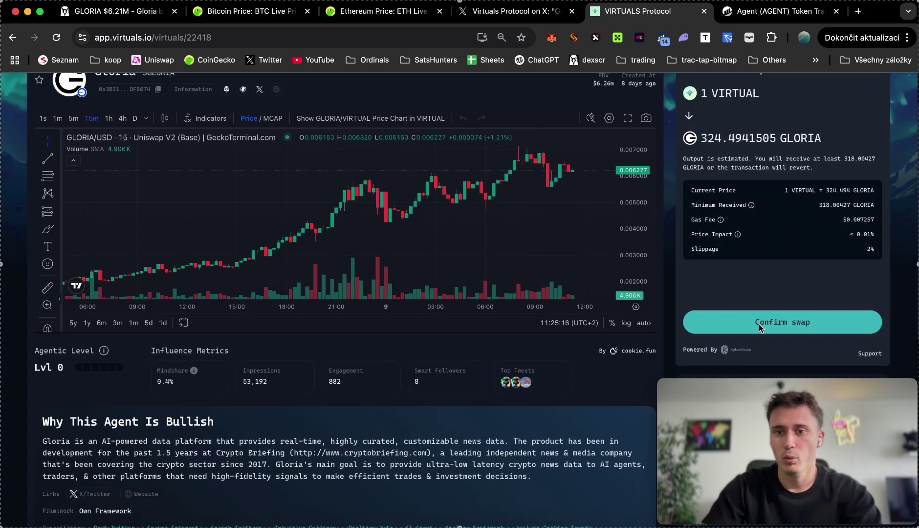
click(777, 331)
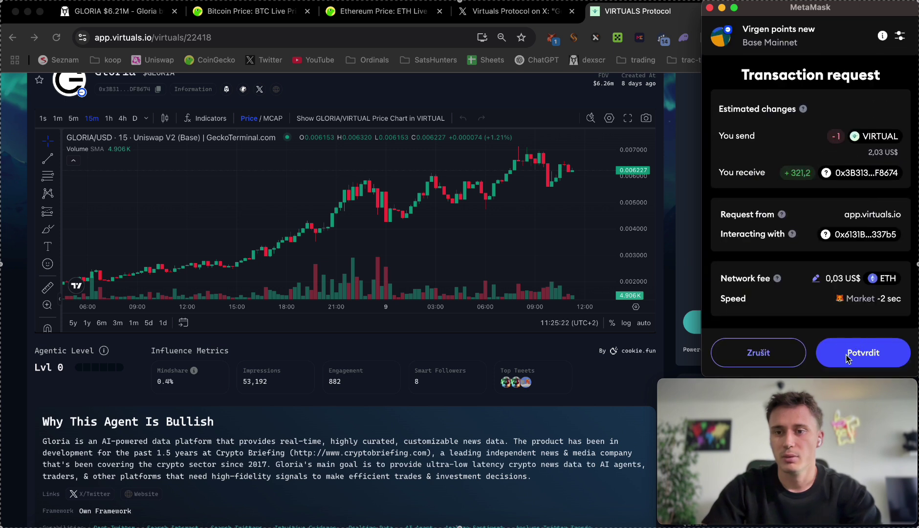
click(758, 352)
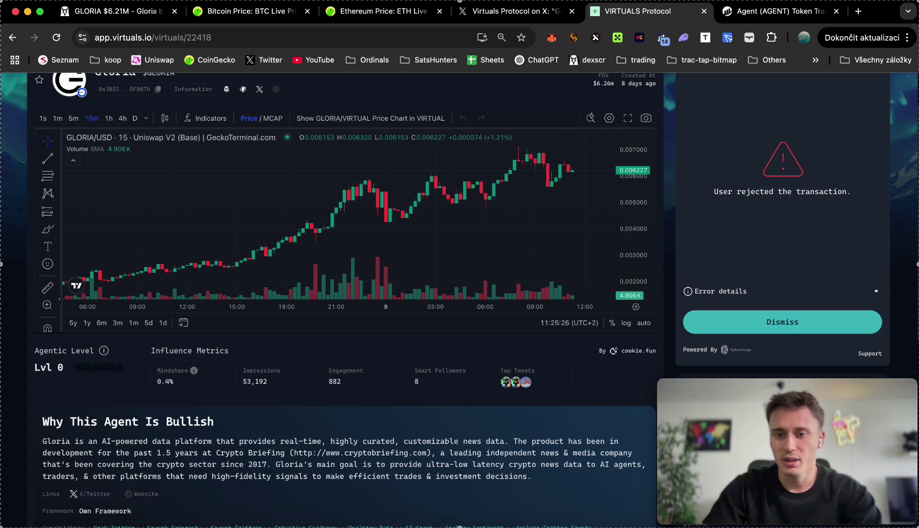
key(super+Tab)
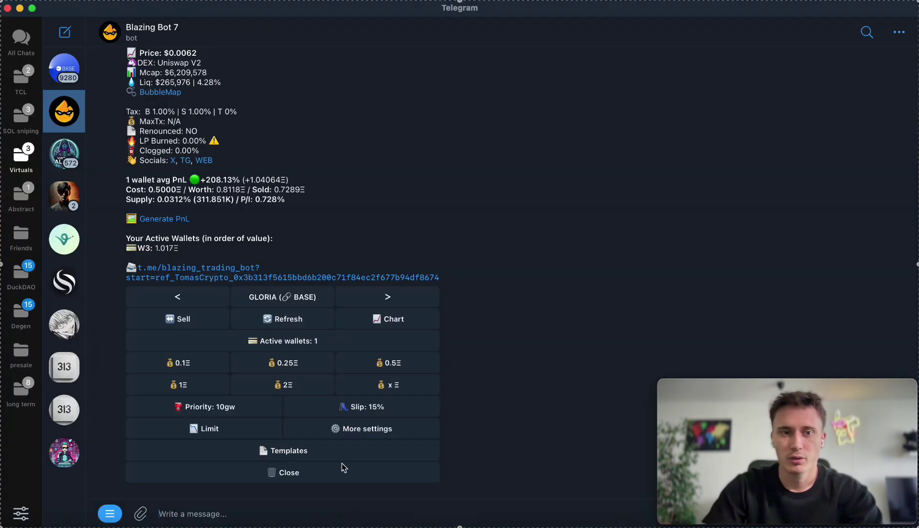
Review GLORIA's market cap in Blazing Bot's token panel
scroll(341, 462, up, 5)
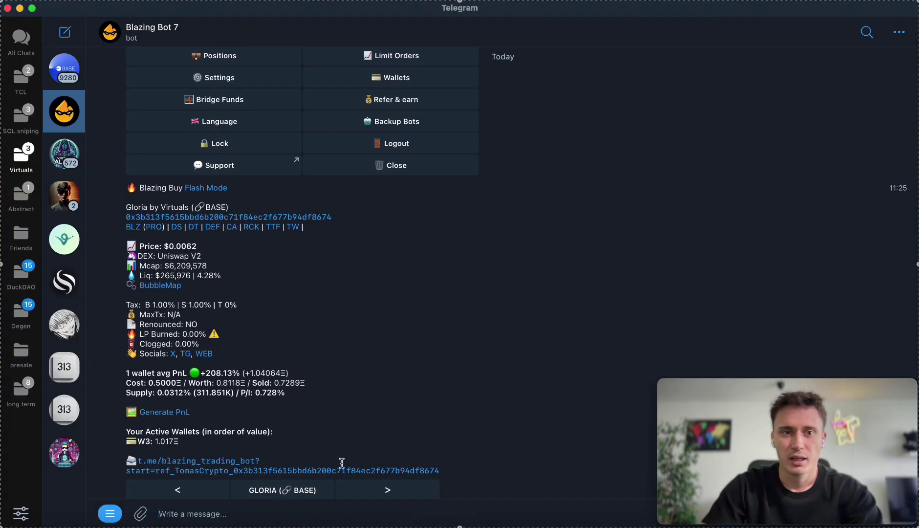
scroll(341, 462, up, 5)
scroll(343, 467, down, 7)
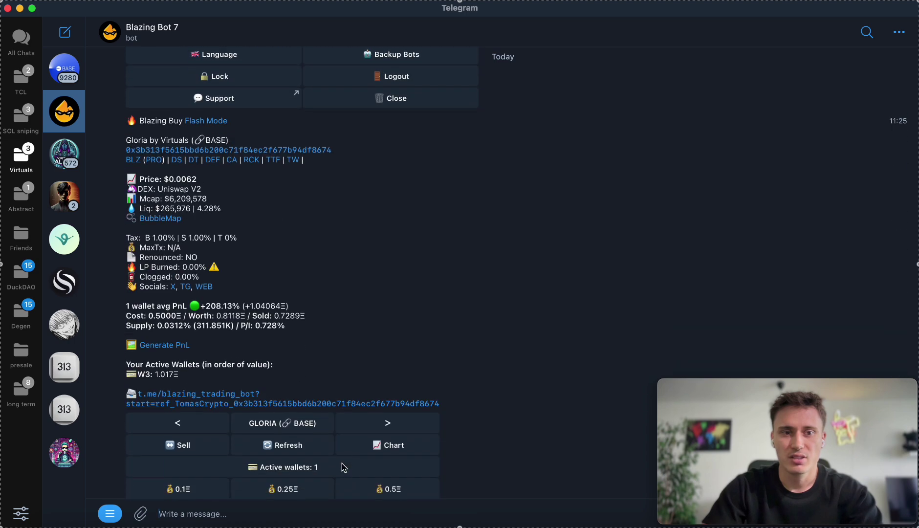
scroll(344, 466, down, 2)
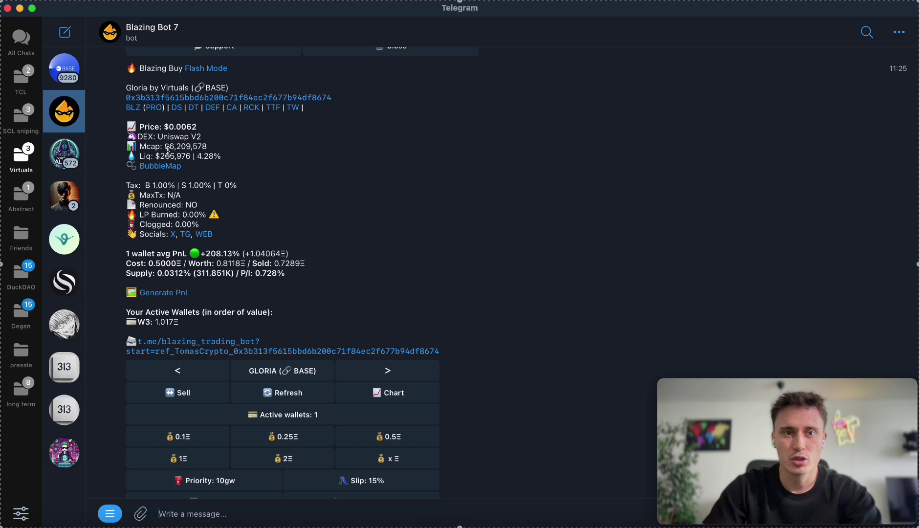
drag(168, 151, 210, 149)
click(211, 149)
Buy 0.1 ETH of GLORIA and confirm the buy order succeeded
scroll(176, 190, down, 2)
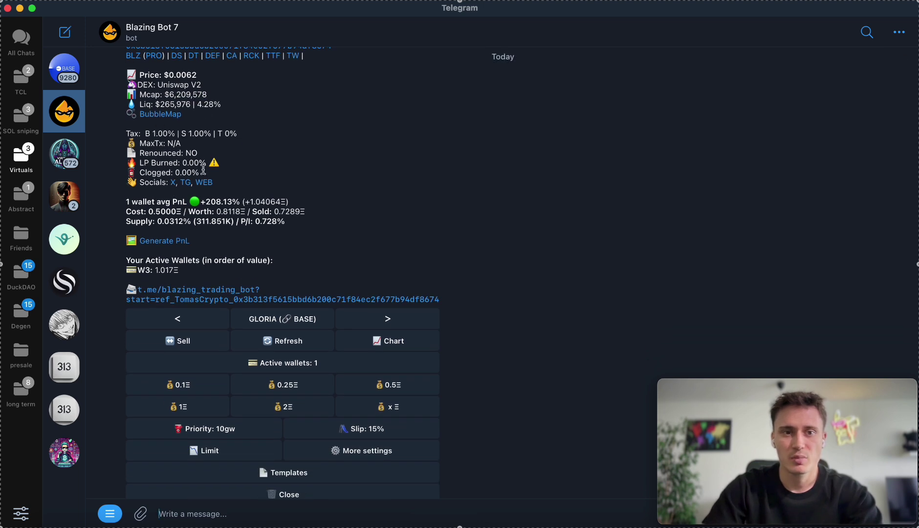
scroll(203, 169, down, 1)
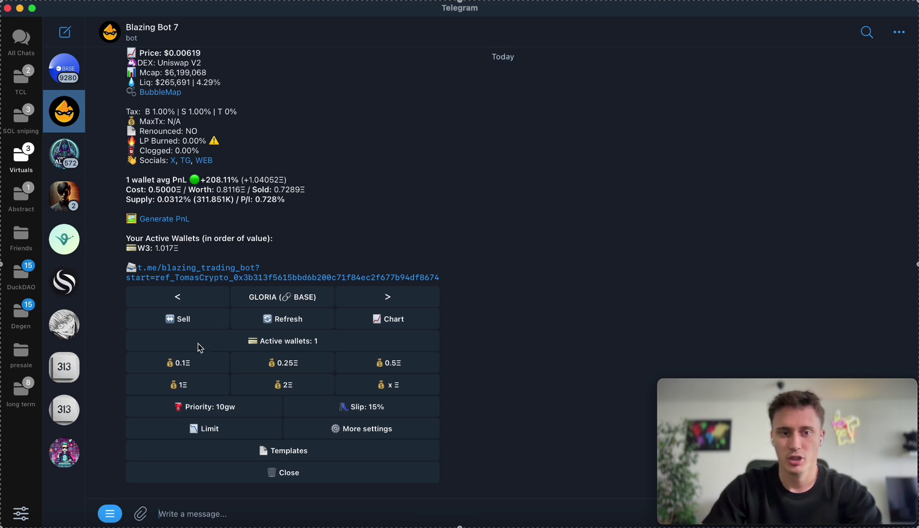
click(197, 367)
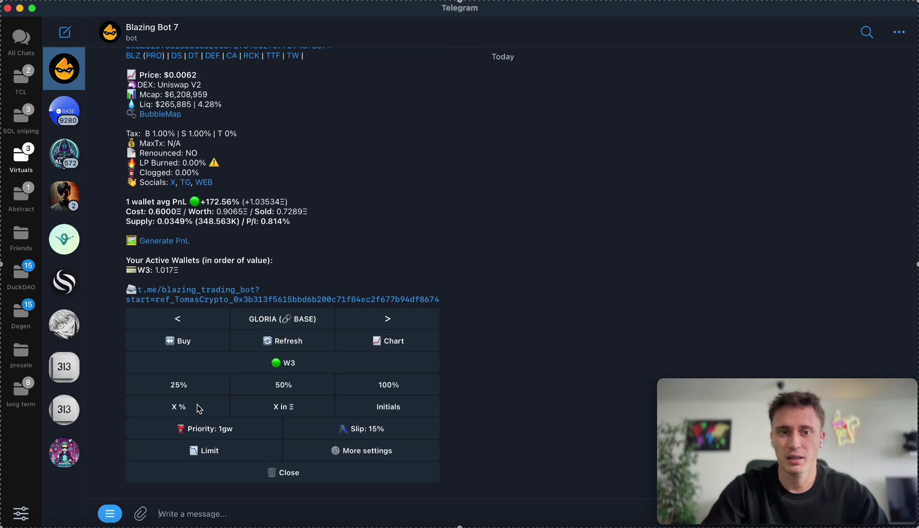
scroll(199, 409, up, 3)
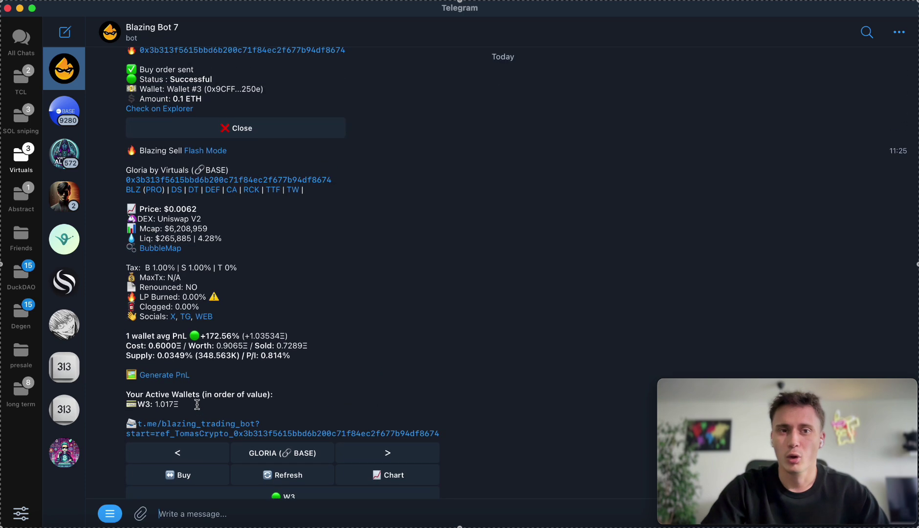
scroll(199, 408, down, 3)
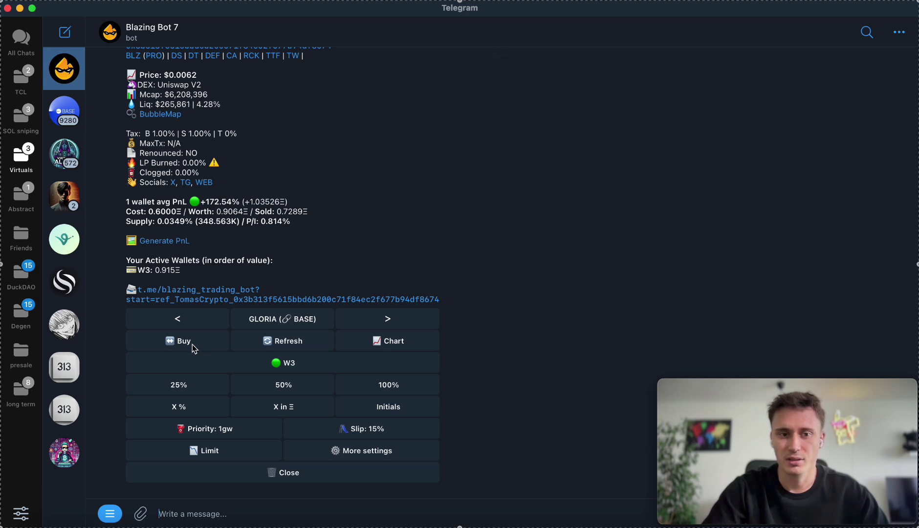
Sell a custom 0.1 ETH of GLORIA from the bot's sell panel, receiving 0.09801 ETH
click(194, 348)
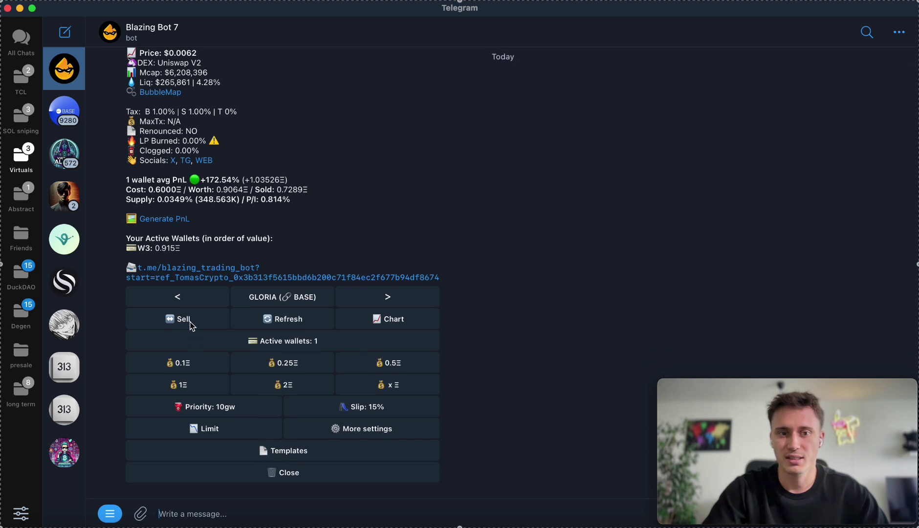
click(193, 327)
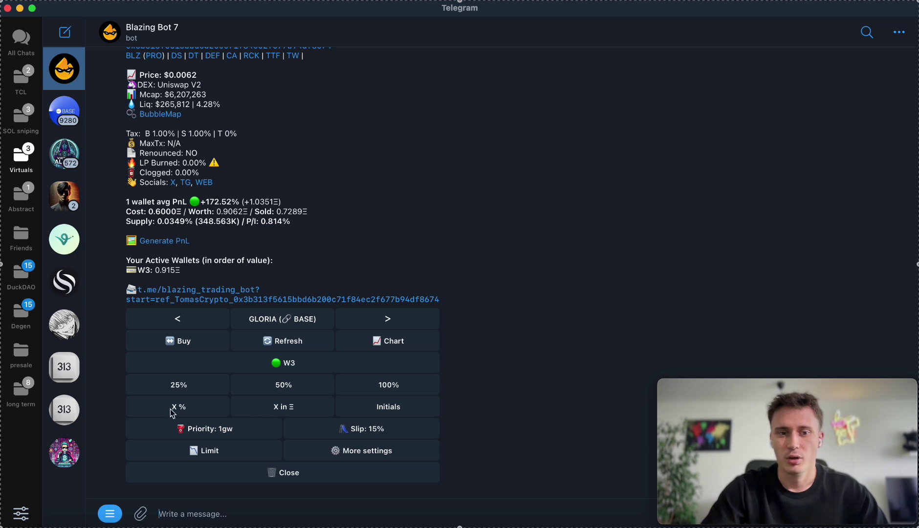
click(281, 408)
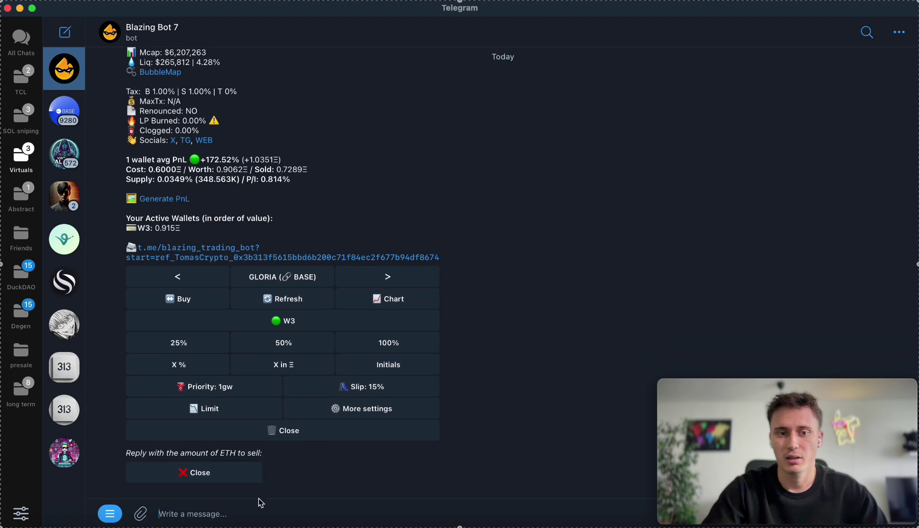
text(0.1)
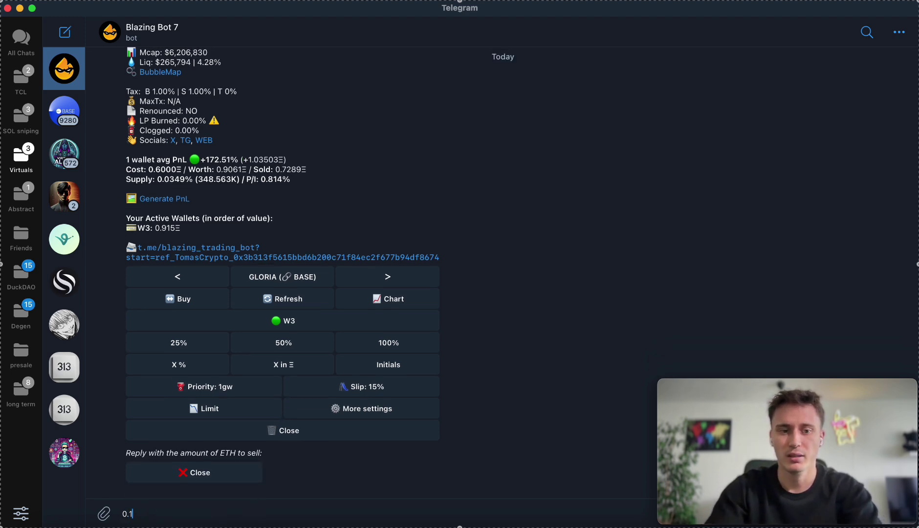
key(Return)
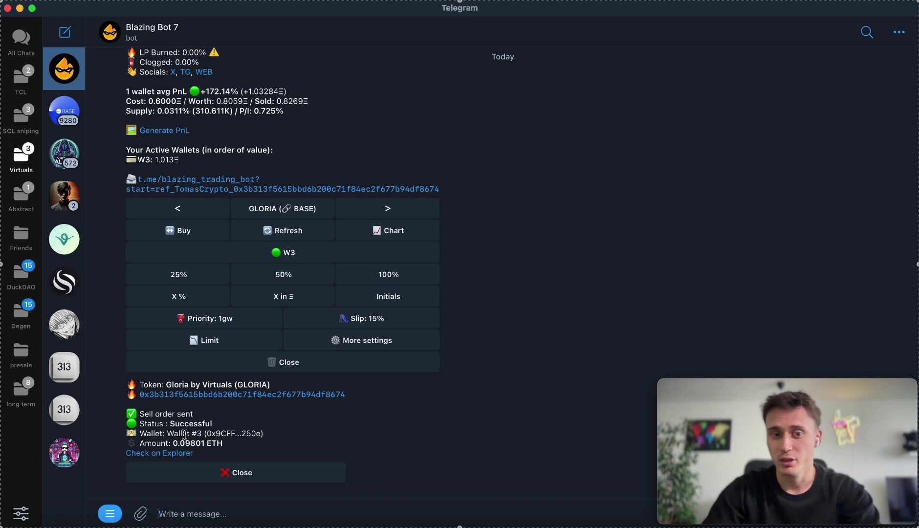
In Chrome, go to Virtuals Protocol's AI Agents Genesis Launches and filter to Live
click(121, 525)
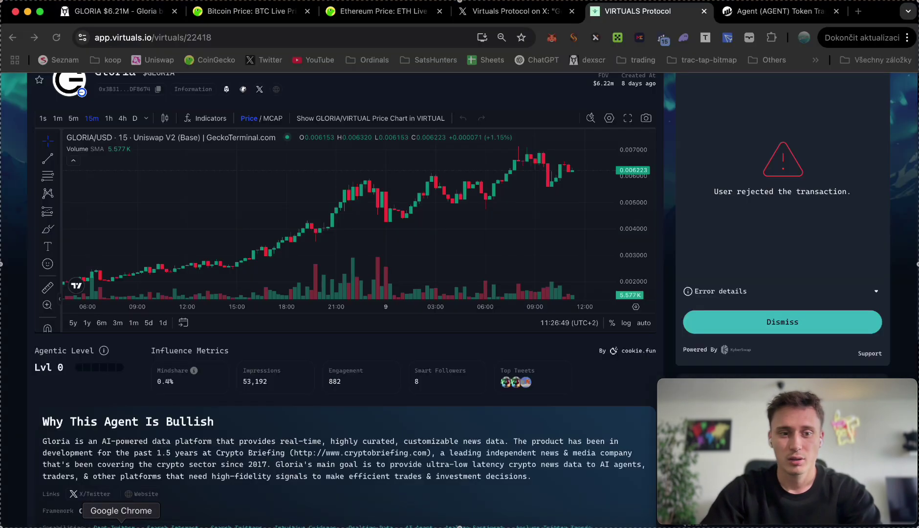
scroll(195, 245, up, 3)
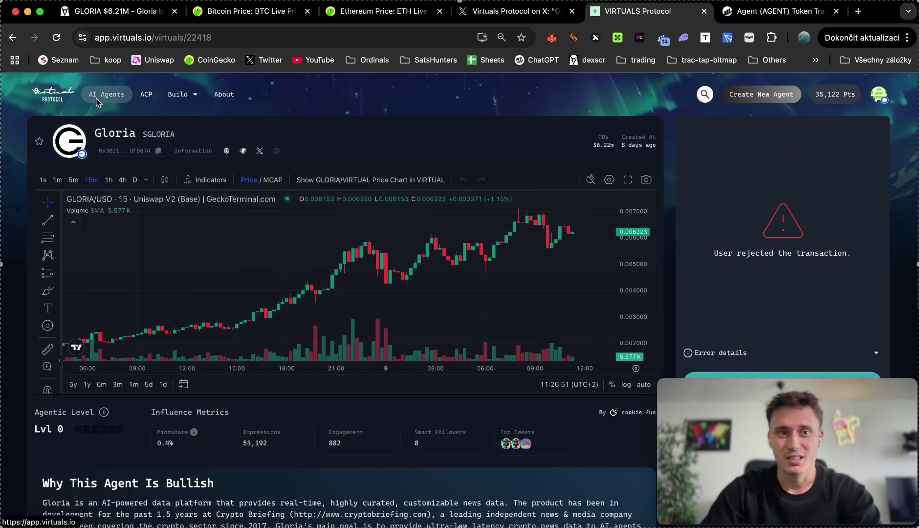
click(97, 100)
scroll(195, 220, down, 3)
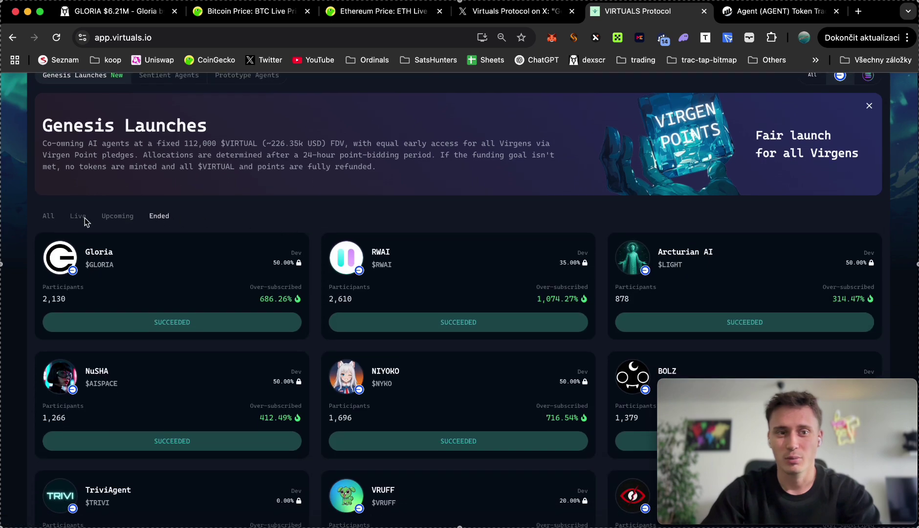
click(86, 217)
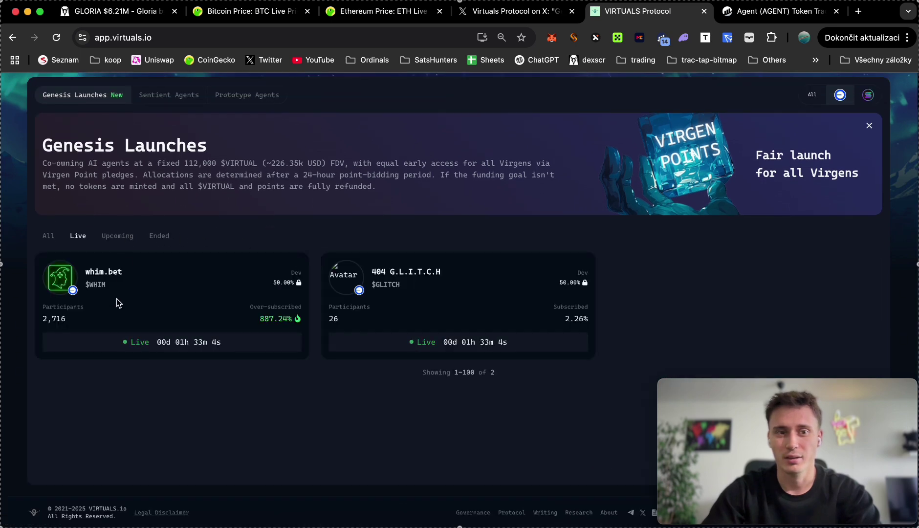